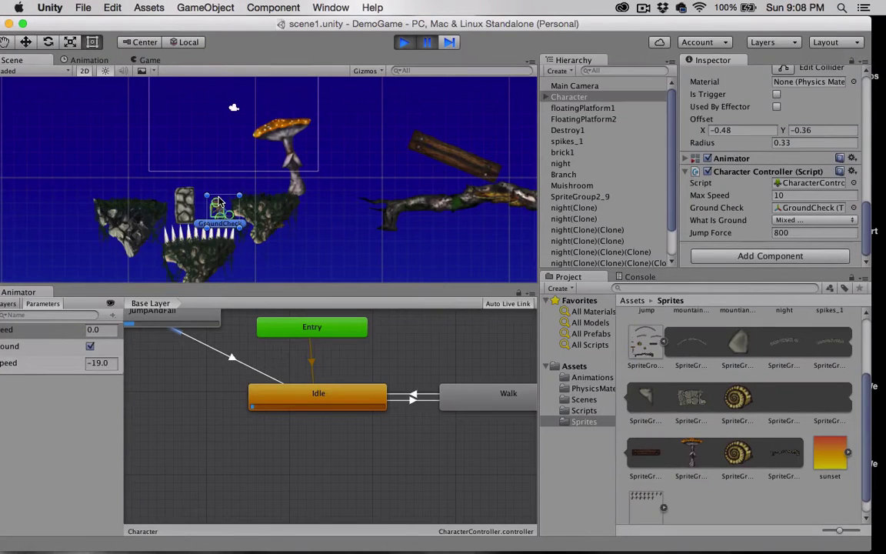
# Stop the running game and delete the mushroom object standing on the second floating platform.
pyautogui.click(406, 42)
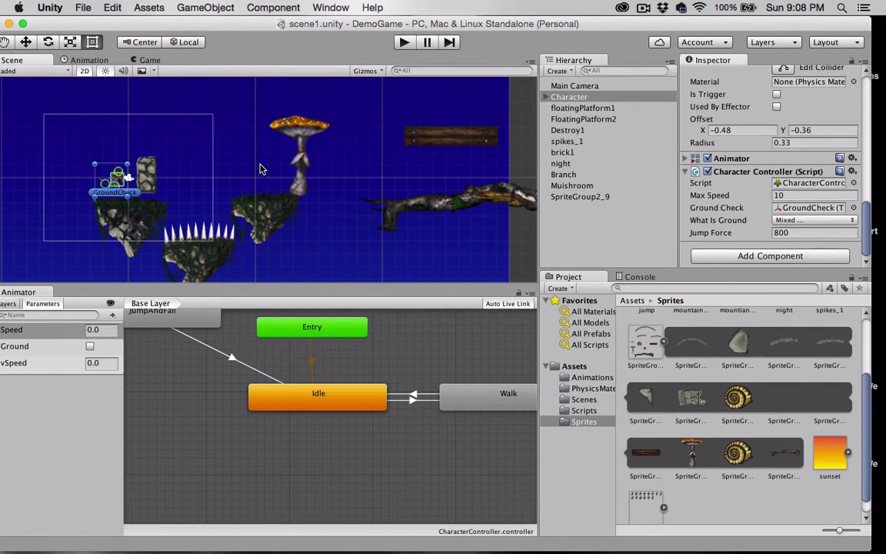
pyautogui.click(300, 137)
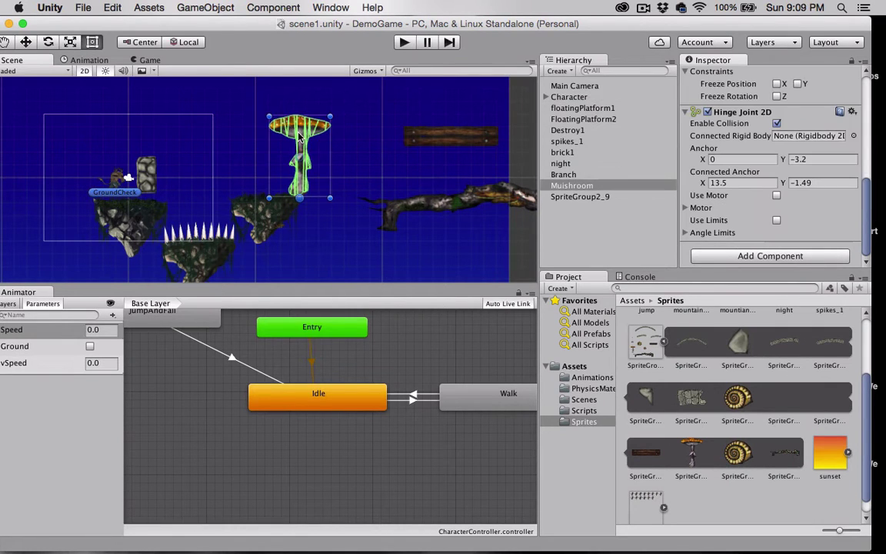
pyautogui.press('super+BackSpace')
# Remove the Hinge Joint 2D component from the wooden plank.
pyautogui.click(446, 146)
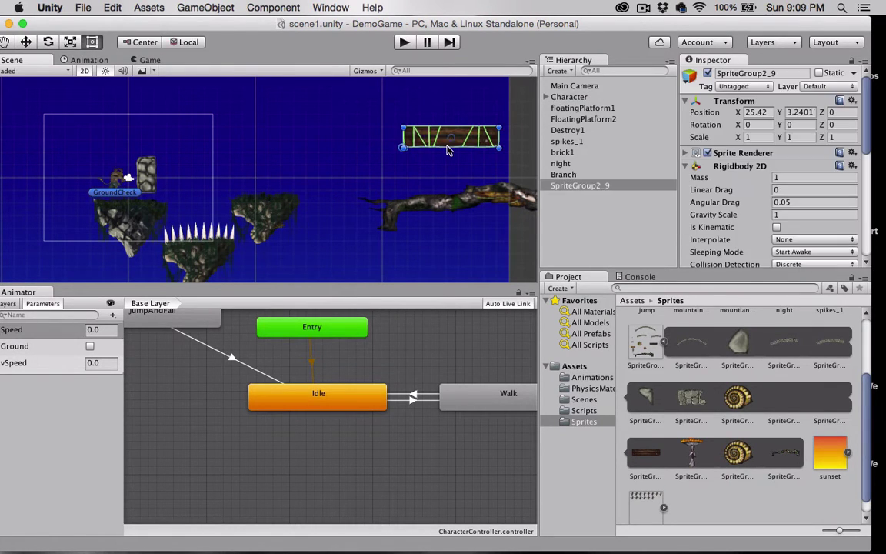
pyautogui.scroll(-5, 720, 231)
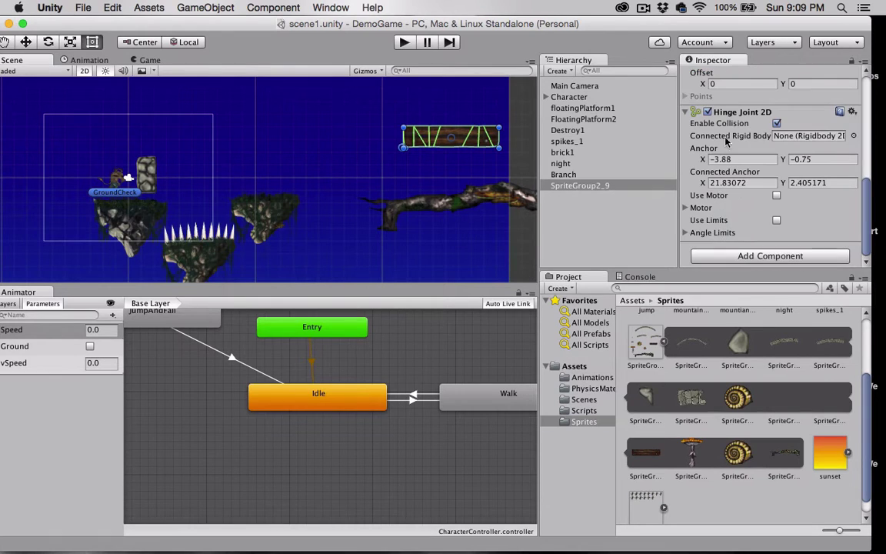
pyautogui.click(853, 113)
pyautogui.click(809, 145)
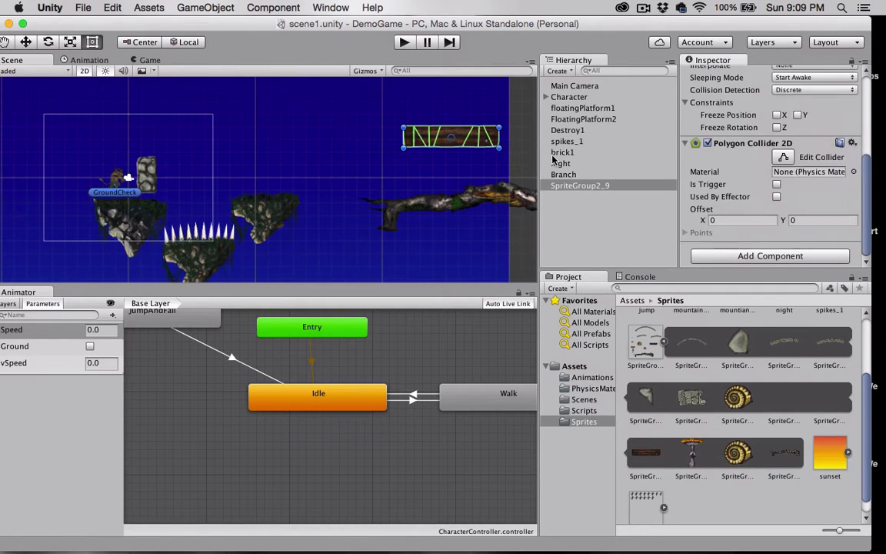
# Move the wooden plank above the second floating platform and add a Slider Joint 2D with Enable Collision turned on.
pyautogui.moveTo(472, 137); pyautogui.dragTo(326, 169)
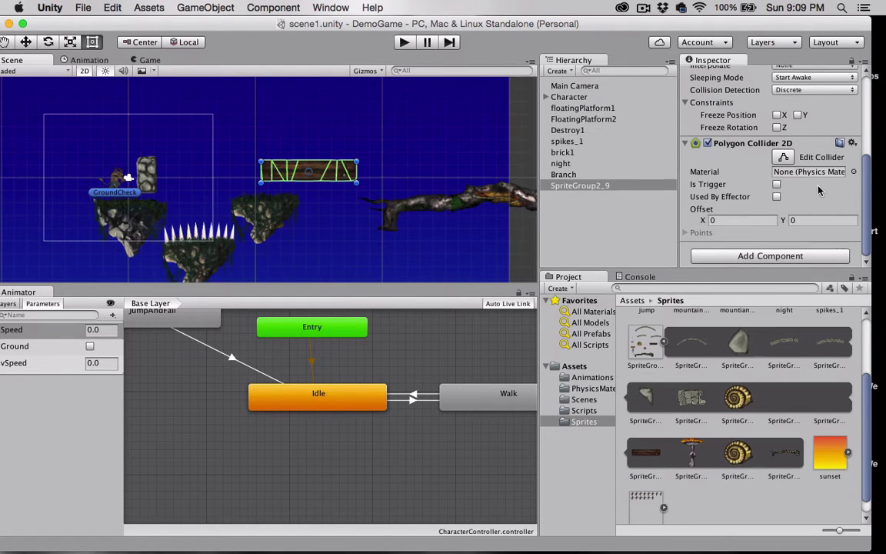
pyautogui.click(819, 256)
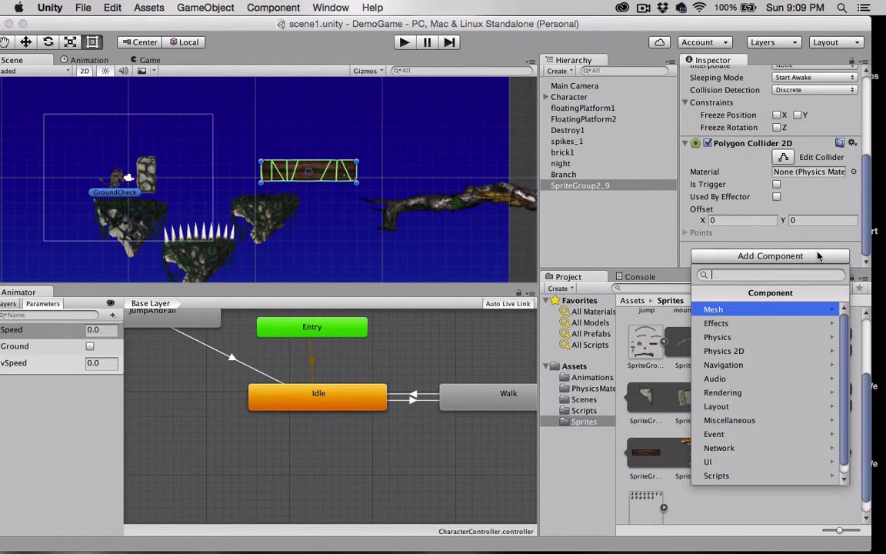
pyautogui.click(743, 352)
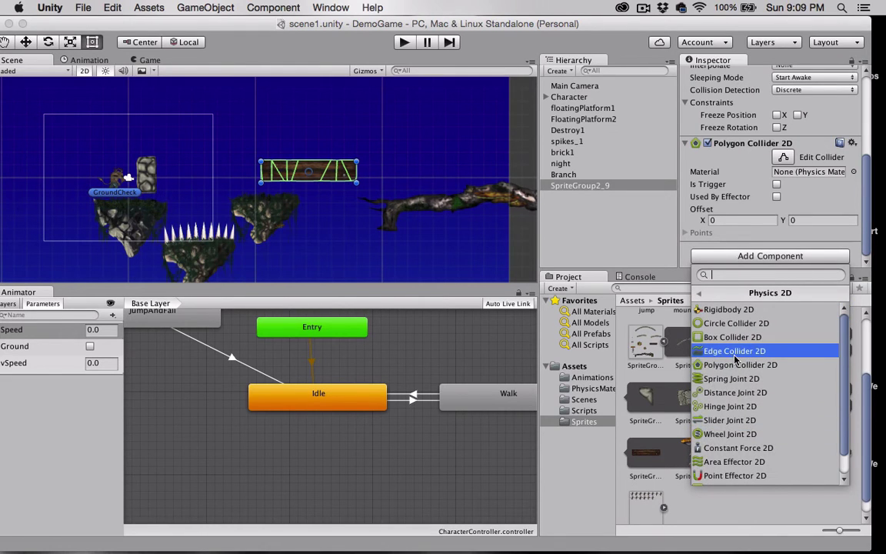
pyautogui.click(724, 420)
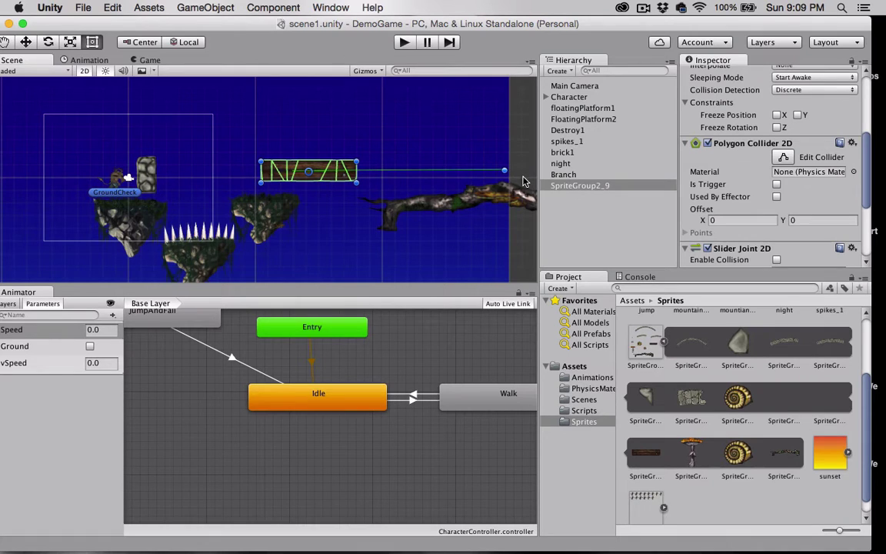
pyautogui.scroll(-5, 700, 195)
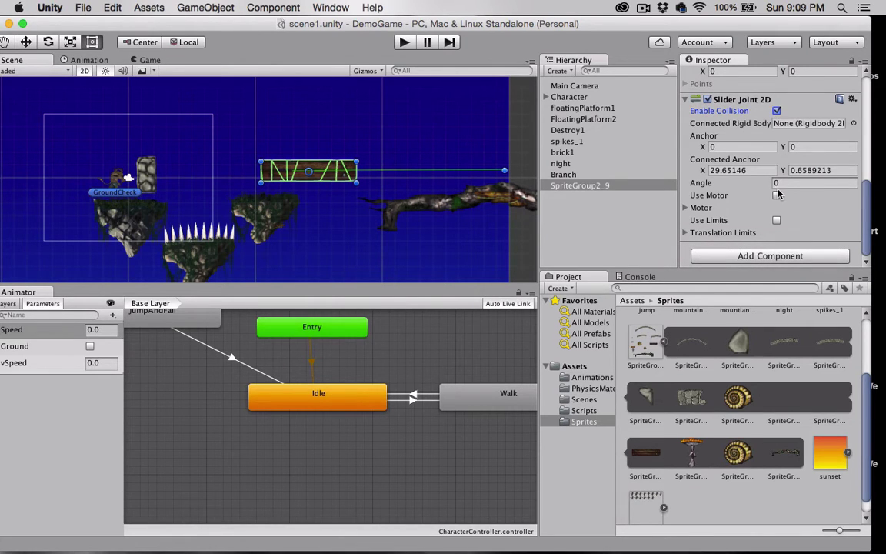
# Playtest the scene by jumping the character over the brick to the second platform and pushing the wooden plank along its slider.
pyautogui.click(401, 42)
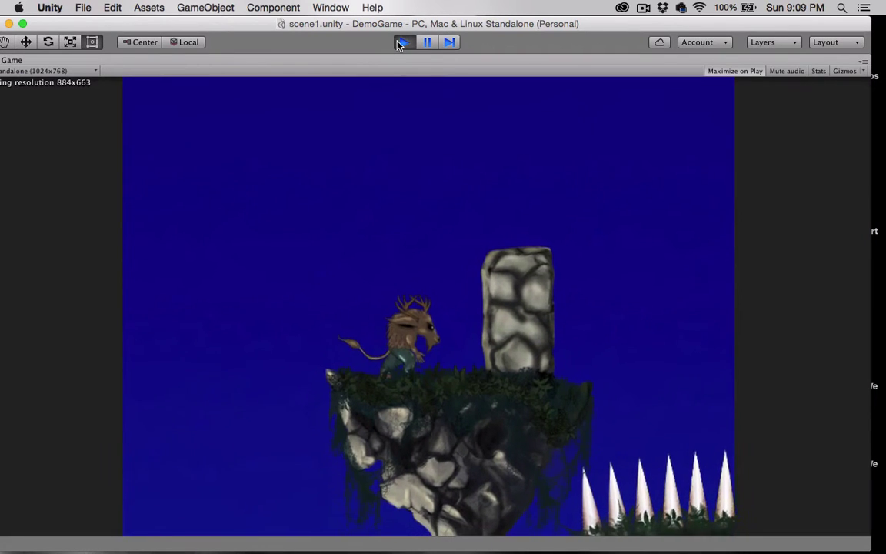
pyautogui.press('Right')
pyautogui.press('space')
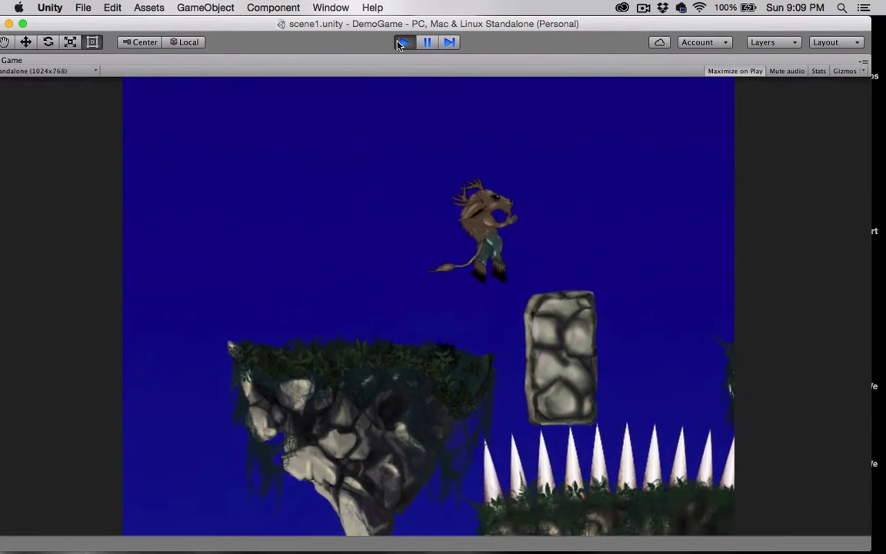
pyautogui.press('space')
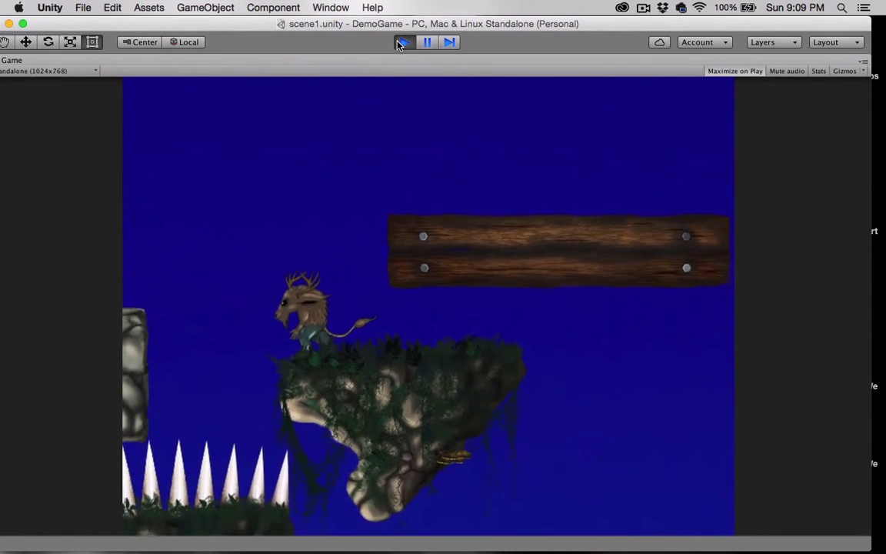
pyautogui.press('space')
pyautogui.press('Left')
pyautogui.press('Right')
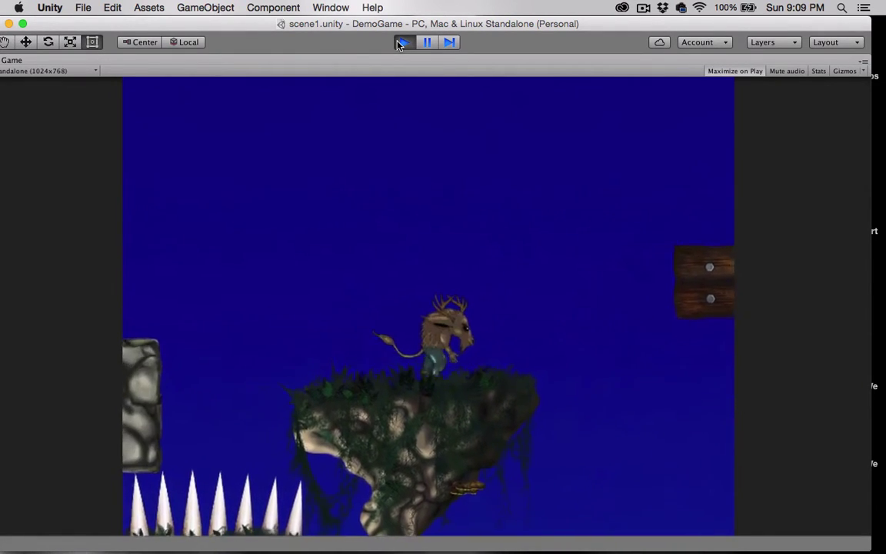
# Stop the playtest and move the branch closer to the second floating platform, to about X 24.96, Y -2.35.
pyautogui.click(400, 43)
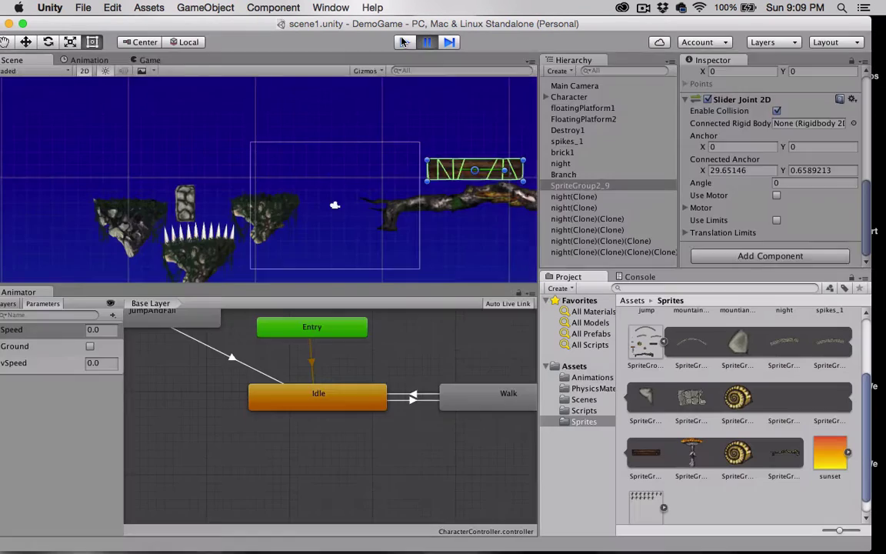
pyautogui.moveTo(426, 211); pyautogui.dragTo(399, 202)
# Run the game again and jump the character past the brick and spikes onto the second floating platform.
pyautogui.click(404, 43)
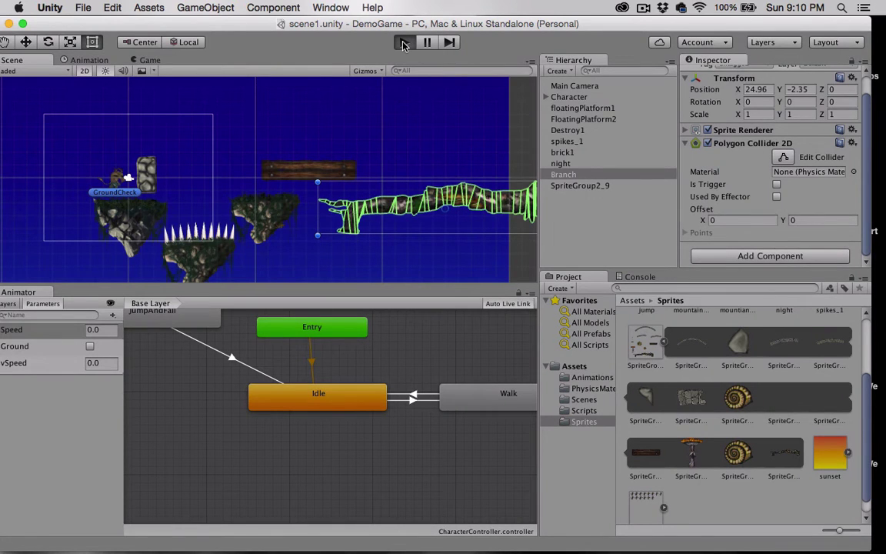
pyautogui.press('Right')
pyautogui.press('Left')
pyautogui.press('Right')
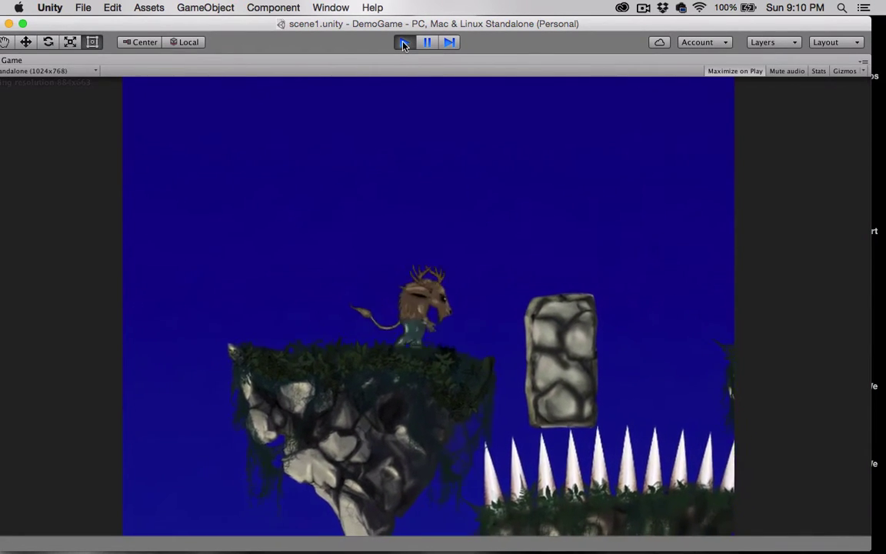
pyautogui.press('Right')
pyautogui.press('space')
pyautogui.press('Right')
pyautogui.press('space')
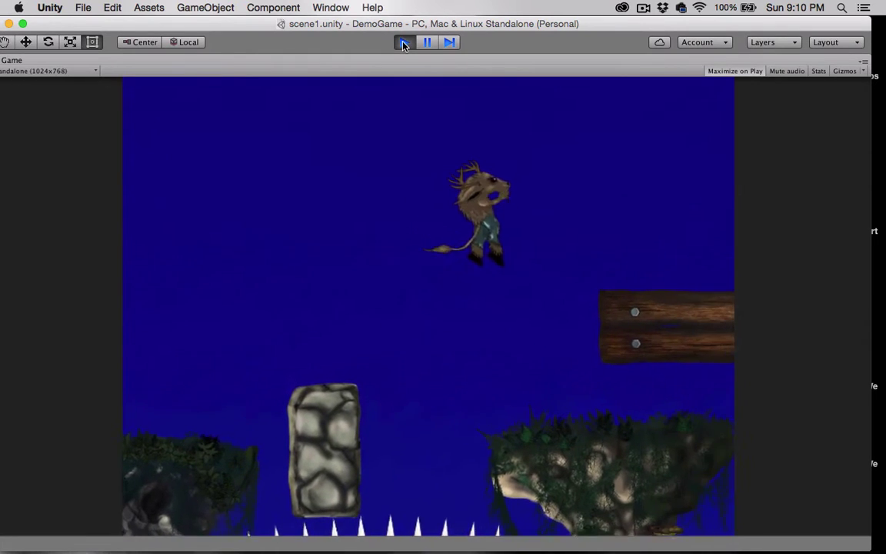
pyautogui.press('Left')
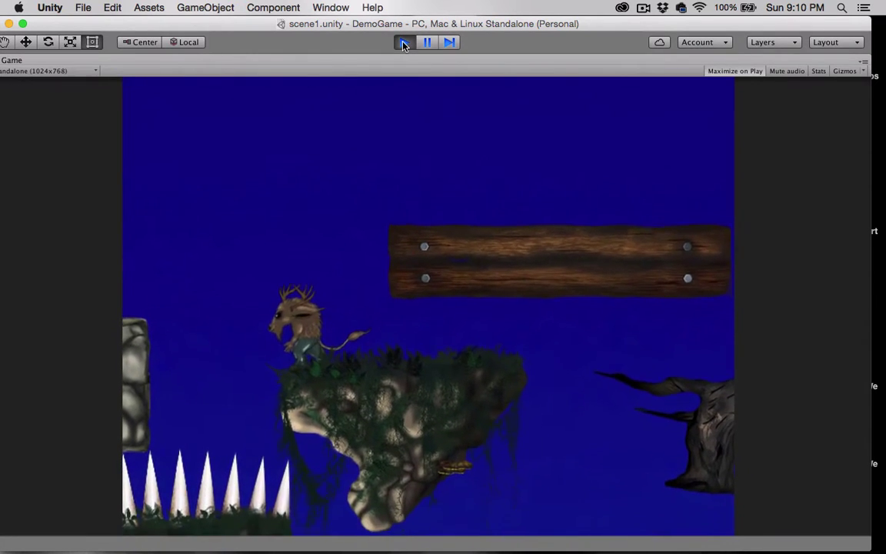
# Push the sliding plank with the character, jump along the branch after it, and end the playtest.
pyautogui.press('Right')
pyautogui.press('space')
pyautogui.press('Left')
pyautogui.press('Right')
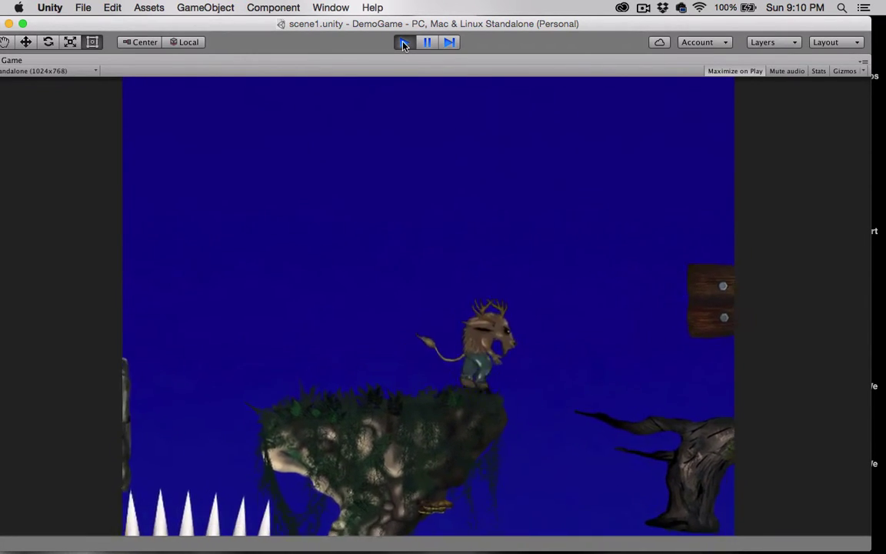
pyautogui.press('space')
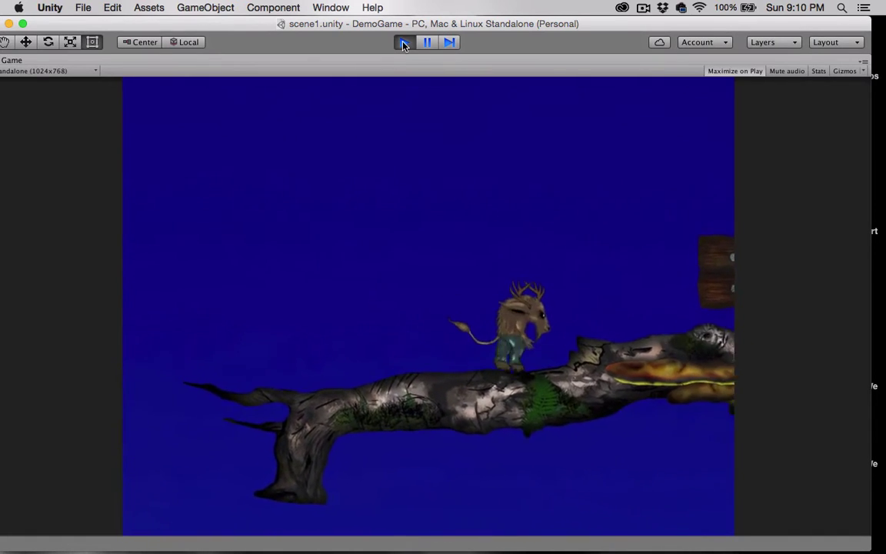
pyautogui.press('space')
pyautogui.press('space')
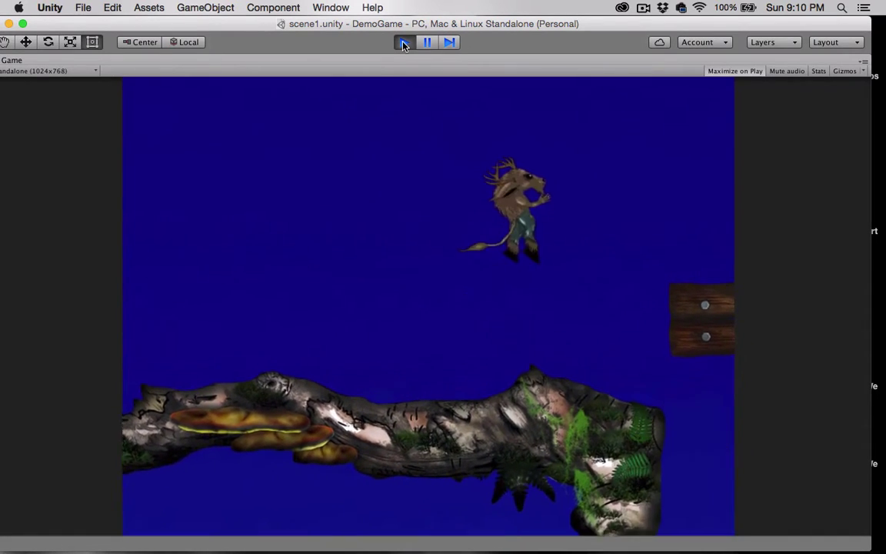
pyautogui.press('space')
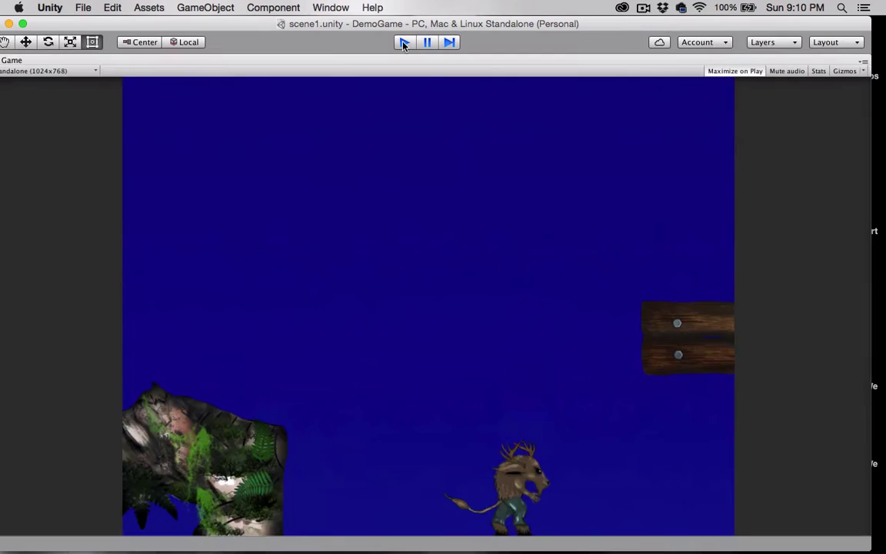
pyautogui.click(404, 44)
# Lower the wooden plank to about X 14.82, Y -0.16, just above the second floating platform.
pyautogui.click(309, 169)
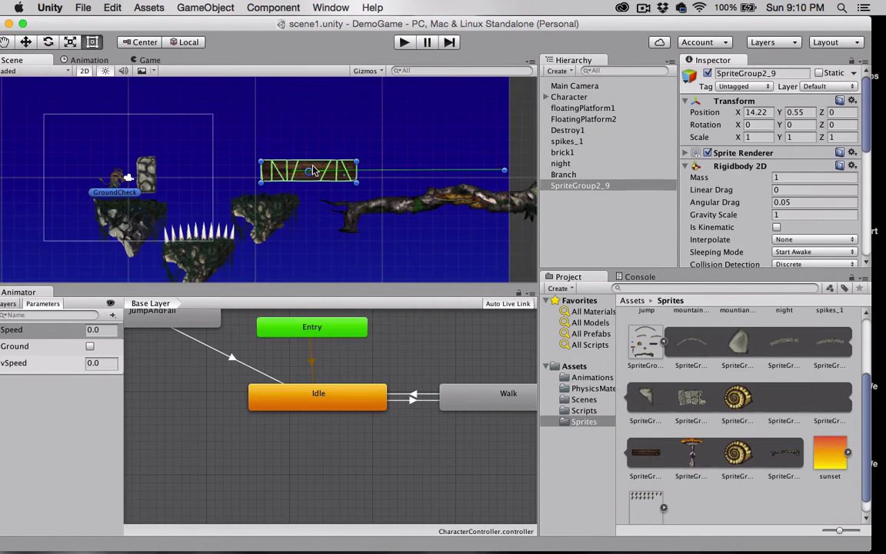
pyautogui.moveTo(315, 170); pyautogui.dragTo(327, 180)
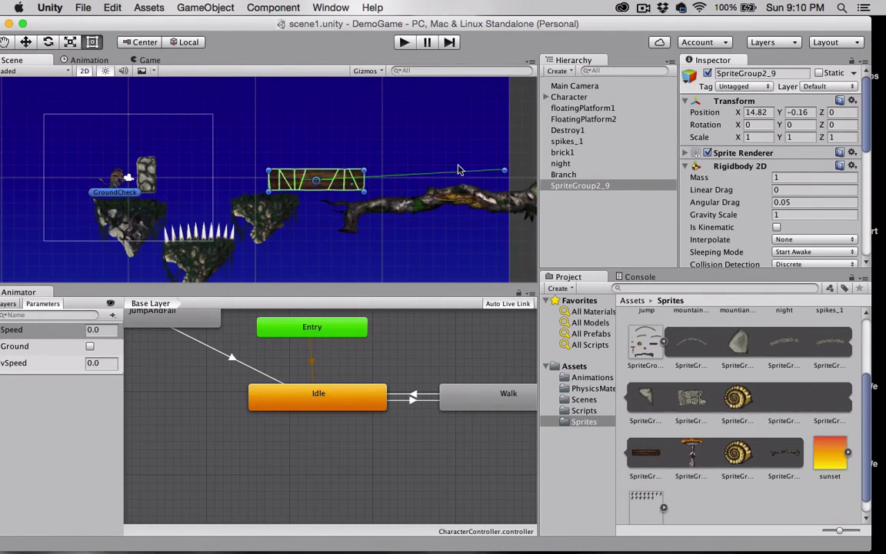
pyautogui.click(506, 177)
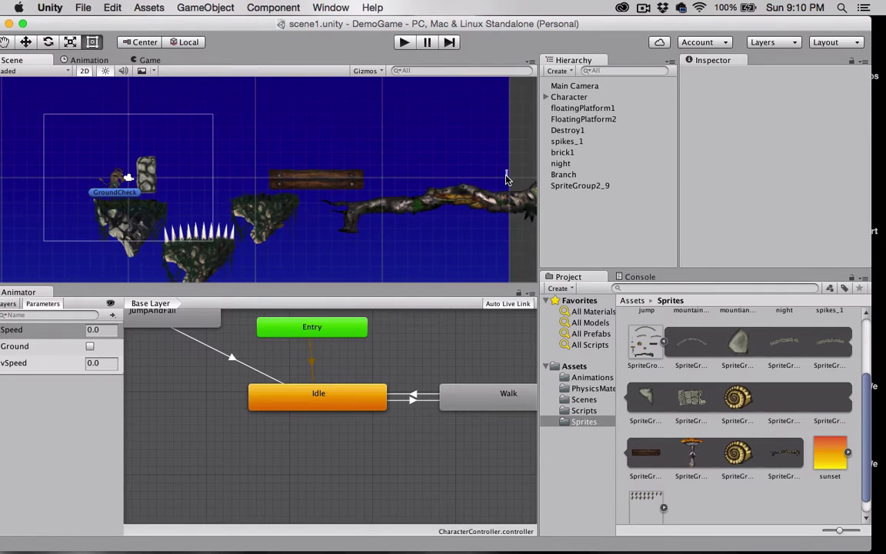
pyautogui.click(330, 185)
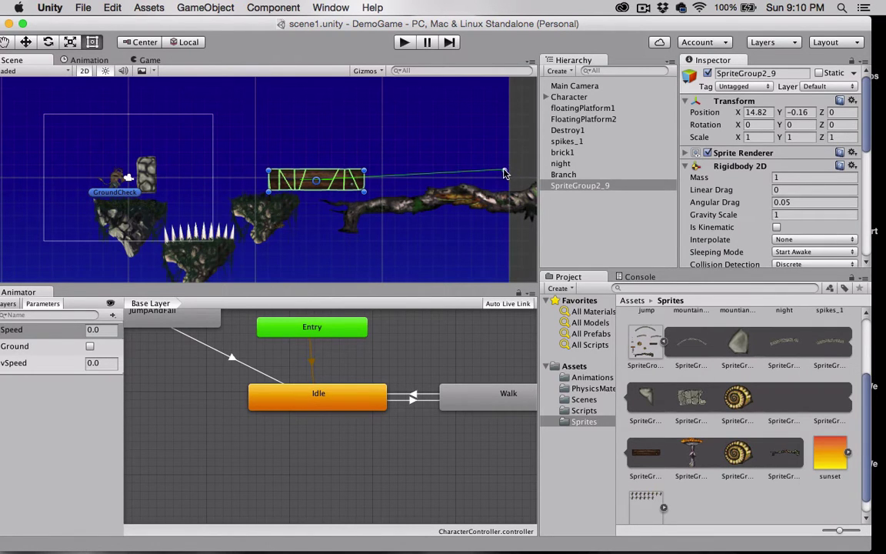
# Playtest the lowered plank, jumping the character over the spikes to the second platform and walking up to the plank.
pyautogui.click(402, 43)
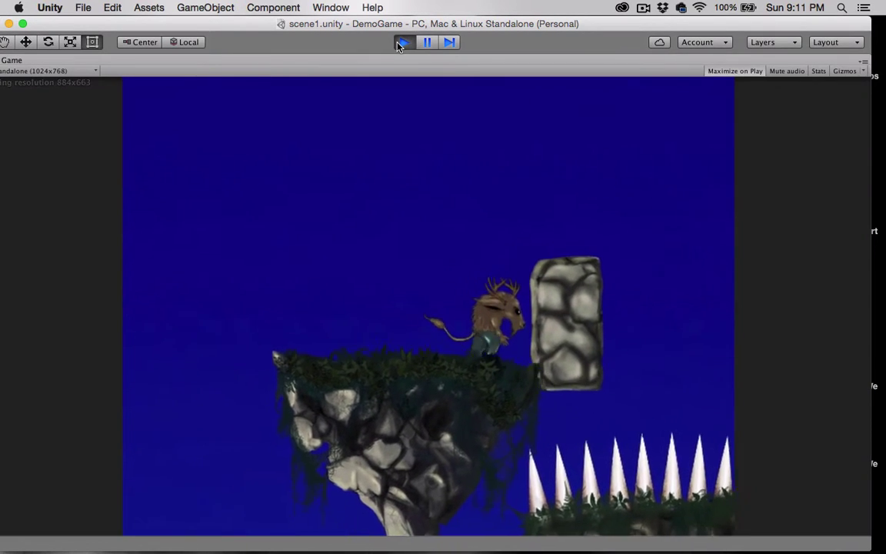
pyautogui.press('Right')
pyautogui.press('space')
pyautogui.press('space')
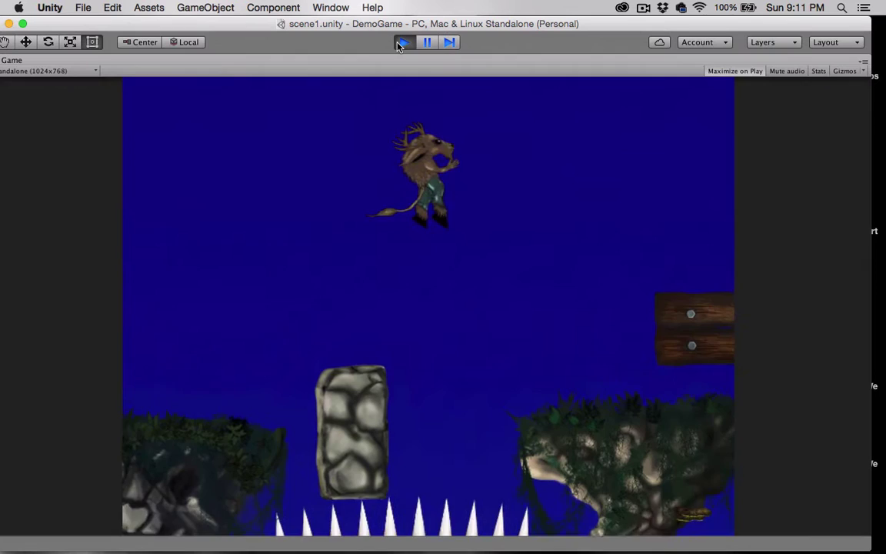
pyautogui.press('Right')
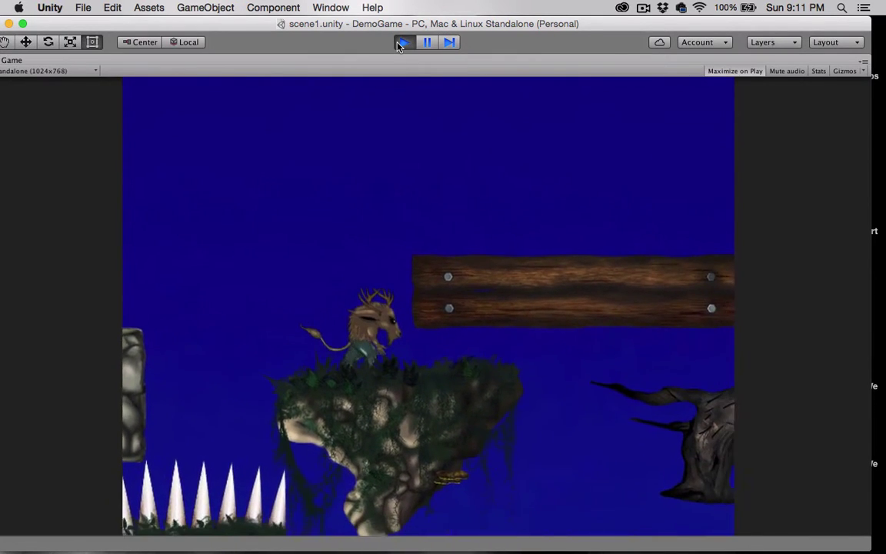
# Test the plank as a platform by jumping the character onto it, across to the branch and back onto the plank.
pyautogui.press('space')
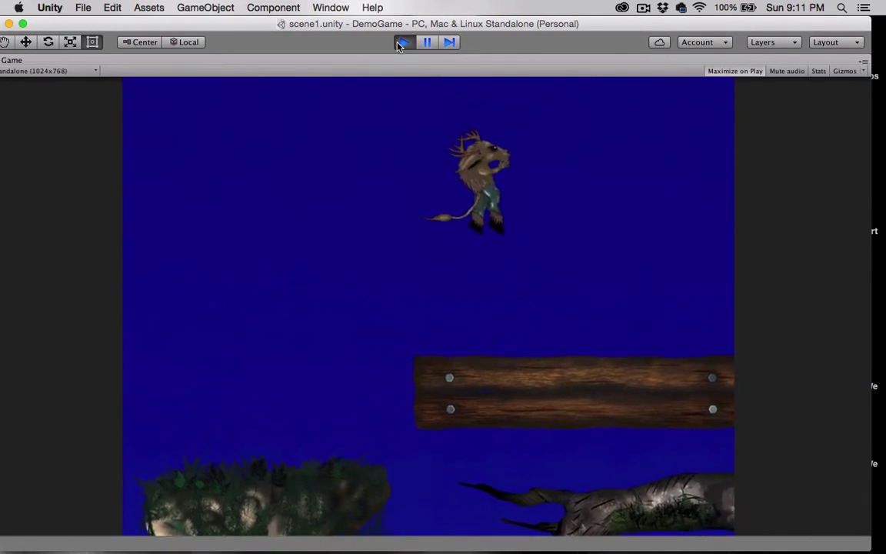
pyautogui.press('space')
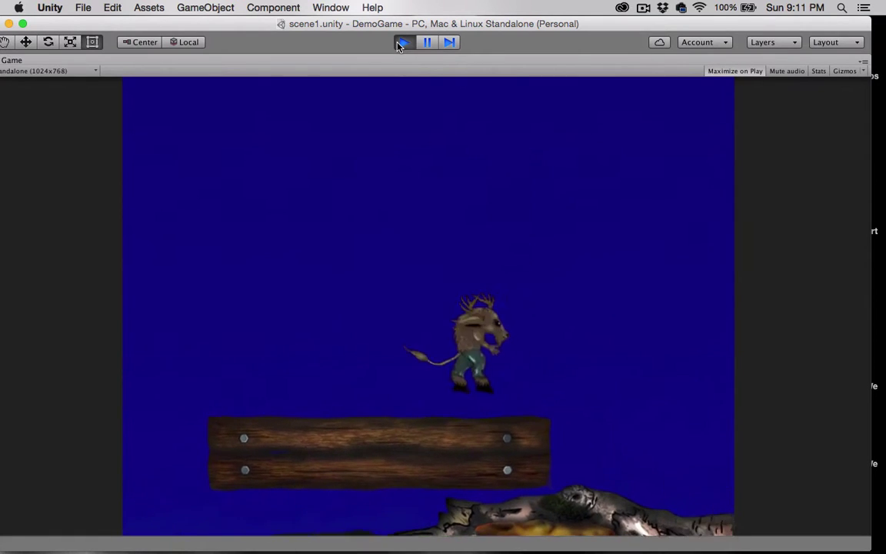
pyautogui.press('Left')
pyautogui.press('Right')
pyautogui.press('space')
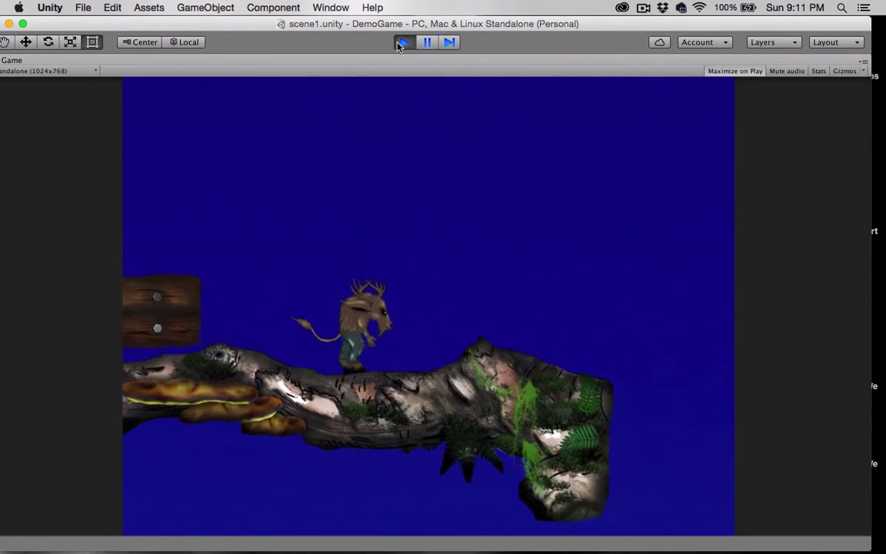
pyautogui.press('Left')
pyautogui.press('space')
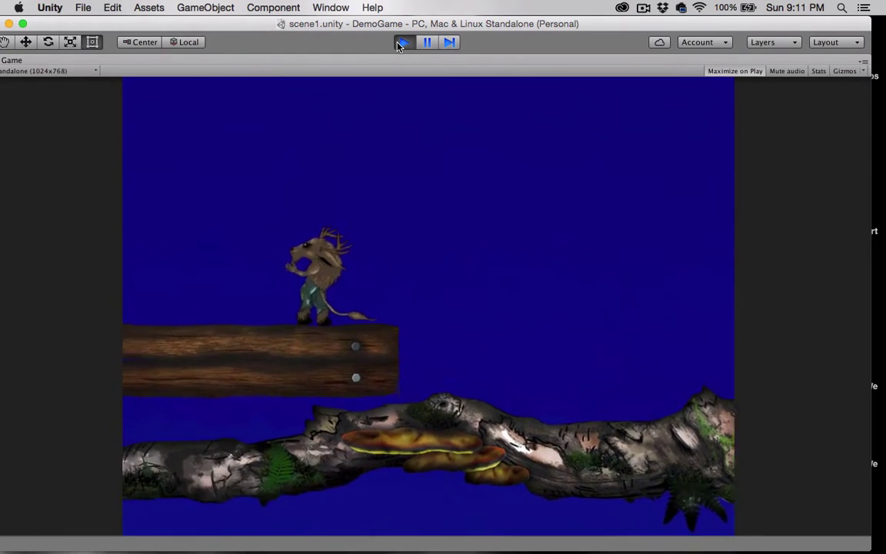
pyautogui.press('space')
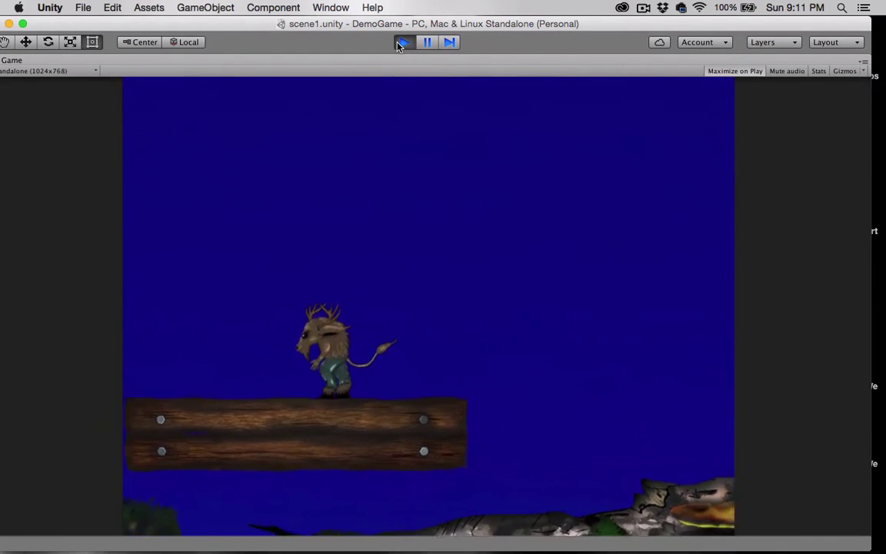
# Ride the sliding plank over the second platform, walking the character back and forth on it to test its sliding.
pyautogui.press('space')
pyautogui.press('Right')
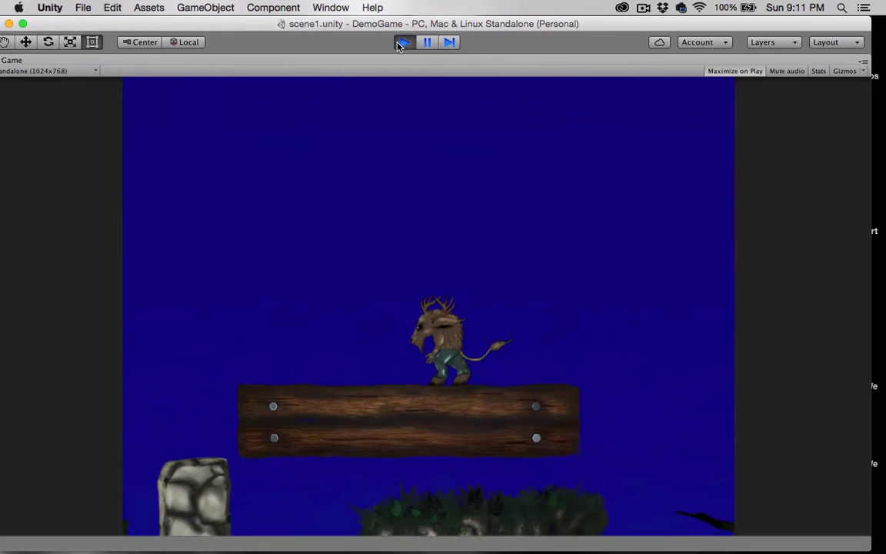
pyautogui.press('Left')
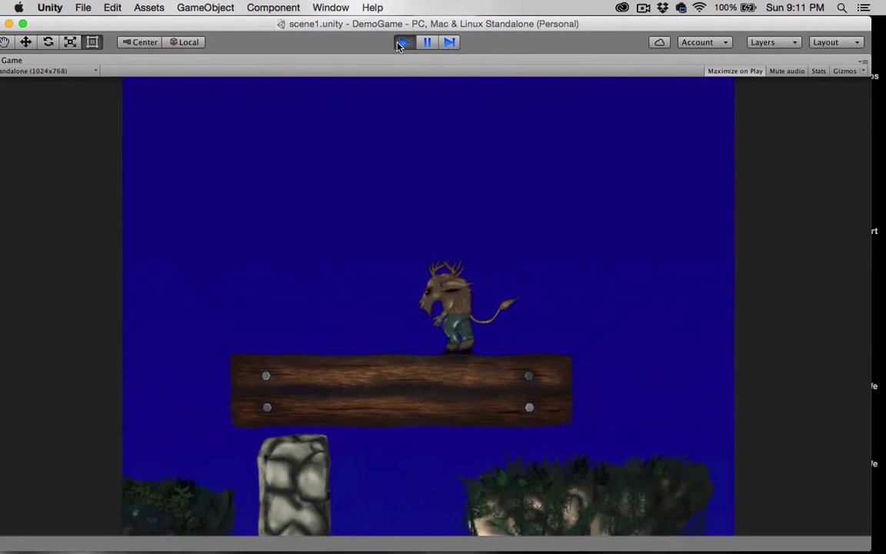
pyautogui.press('Right')
pyautogui.press('Left')
pyautogui.press('Right')
pyautogui.press('Right')
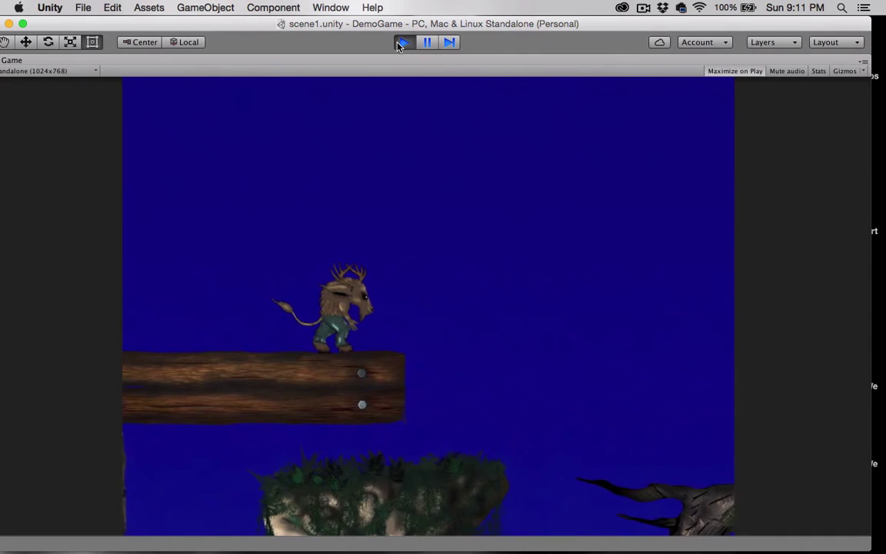
pyautogui.press('Left')
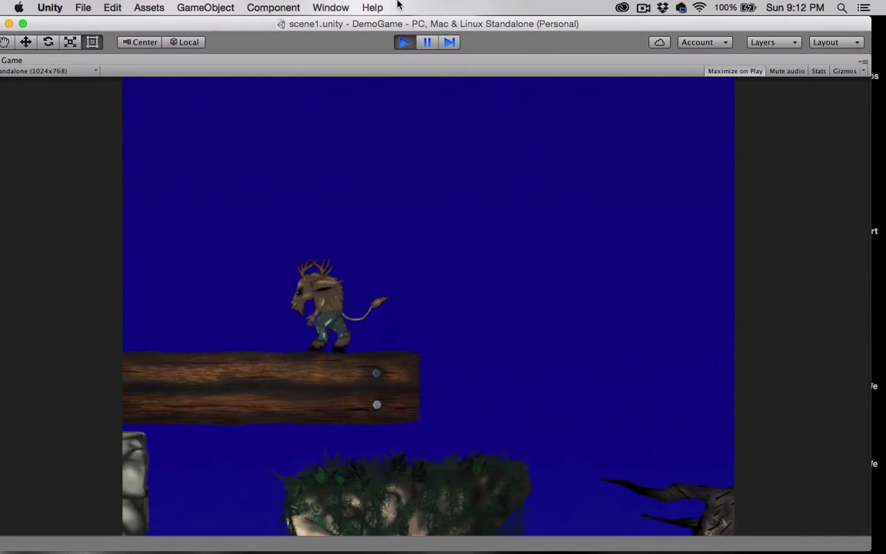
# Jump the character up from the plank toward its far end and end the playtest.
pyautogui.press('space')
pyautogui.press('Right')
pyautogui.press('space')
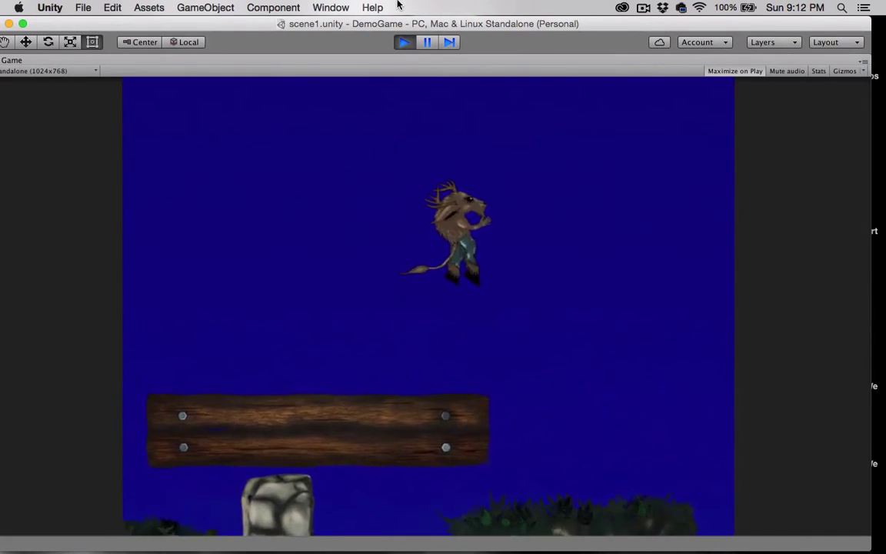
pyautogui.click(404, 41)
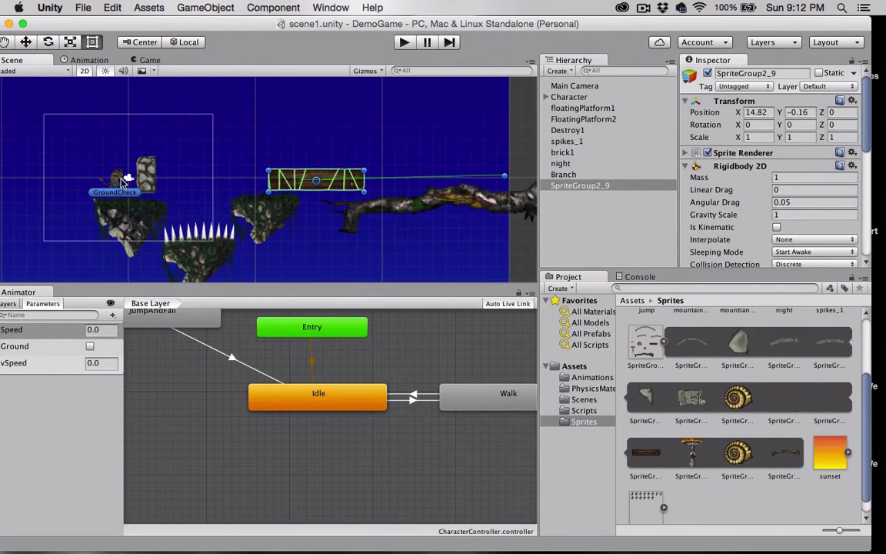
# Move the character onto the second floating platform, at about X 9.24, Y -0.03, beside the wooden plank.
pyautogui.click(122, 182)
pyautogui.click(120, 181)
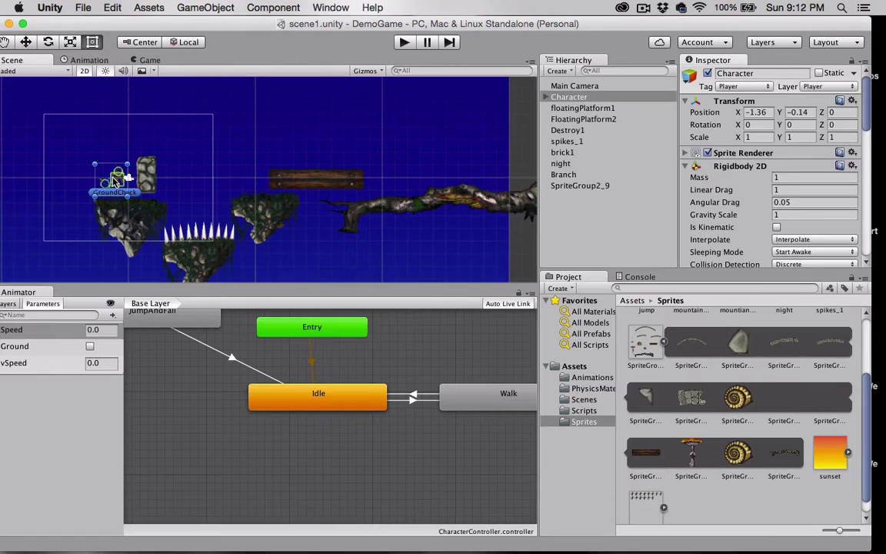
pyautogui.moveTo(112, 181); pyautogui.dragTo(246, 161)
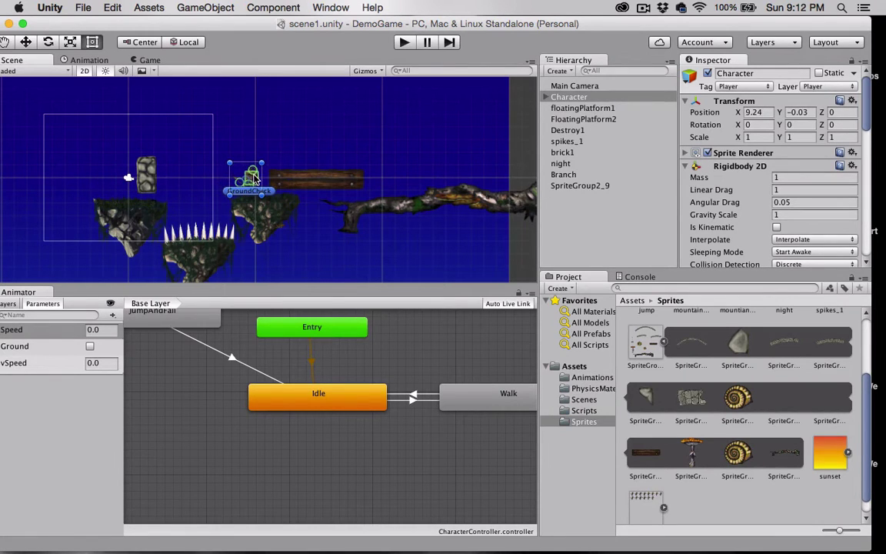
# Enable the motor on the wooden plank's Slider Joint 2D and set its motor speed to 1.
pyautogui.click(338, 180)
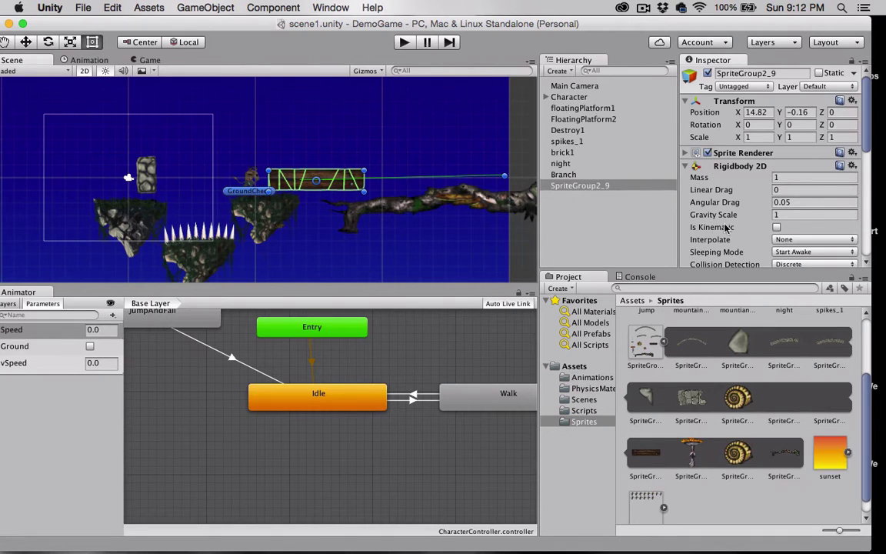
pyautogui.scroll(-10, 725, 229)
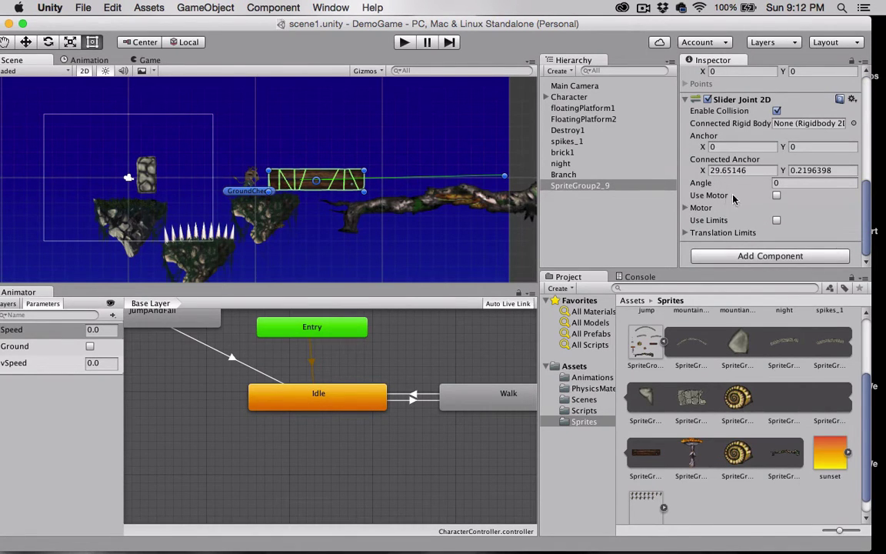
pyautogui.click(687, 207)
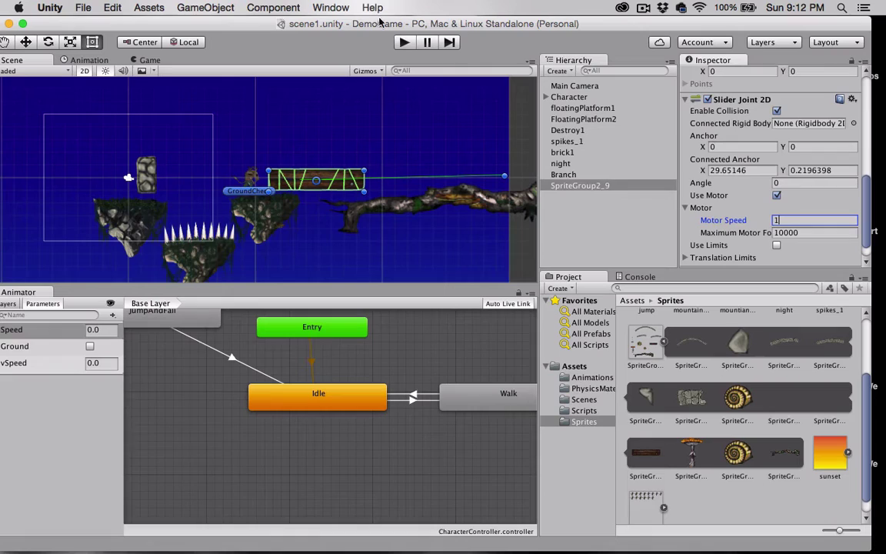
# Playtest the motorised plank, slide it away from the spikes in the paused scene, and end the playtest.
pyautogui.click(404, 43)
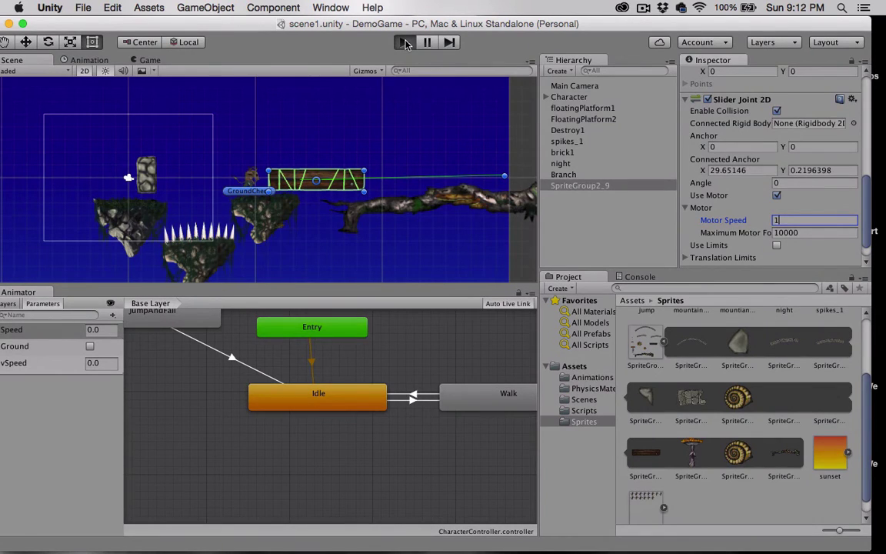
pyautogui.press('Left')
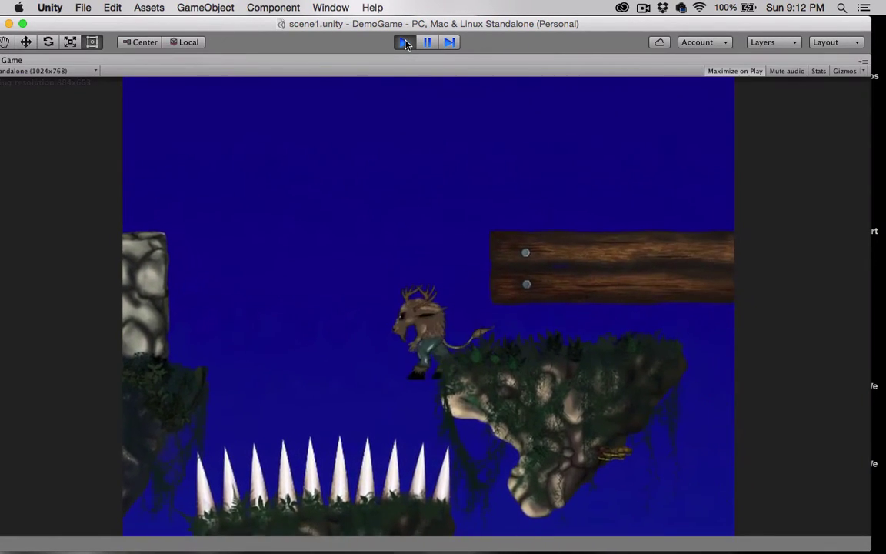
pyautogui.click(405, 42)
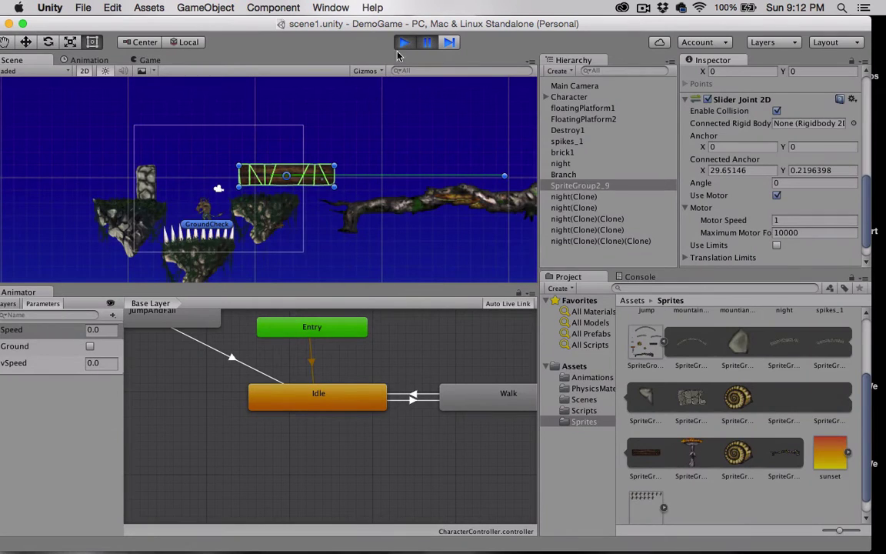
pyautogui.moveTo(261, 177); pyautogui.dragTo(303, 178)
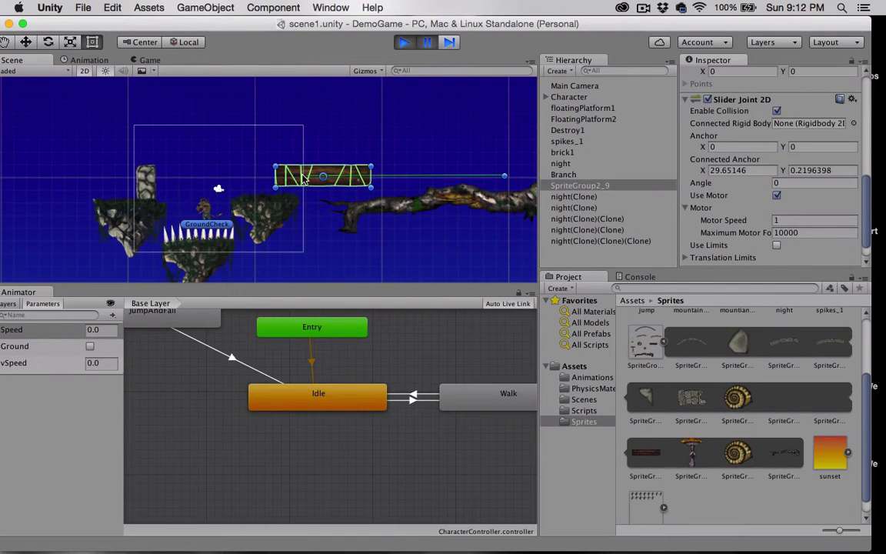
pyautogui.click(405, 44)
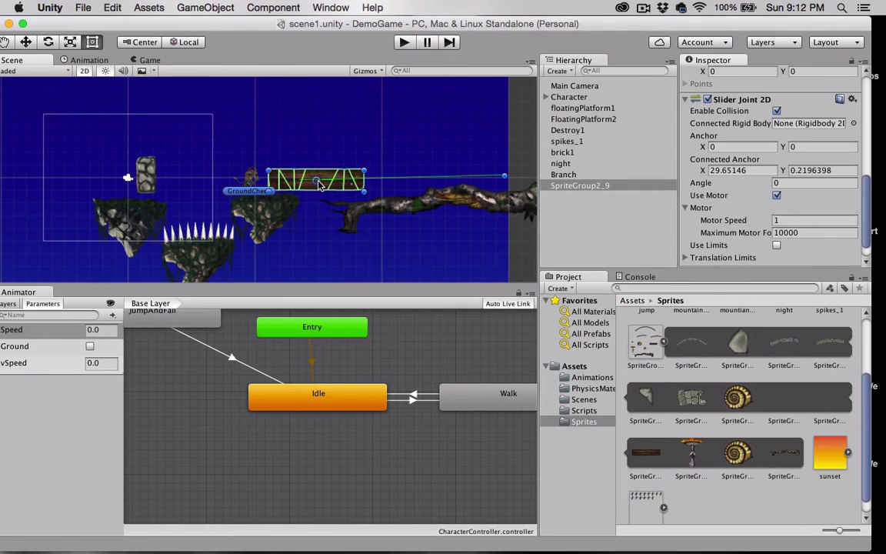
# Shift the wooden plank toward the branch, clear of the character, and start a playtest by jumping the character toward it.
pyautogui.moveTo(344, 185); pyautogui.dragTo(357, 185)
pyautogui.click(404, 43)
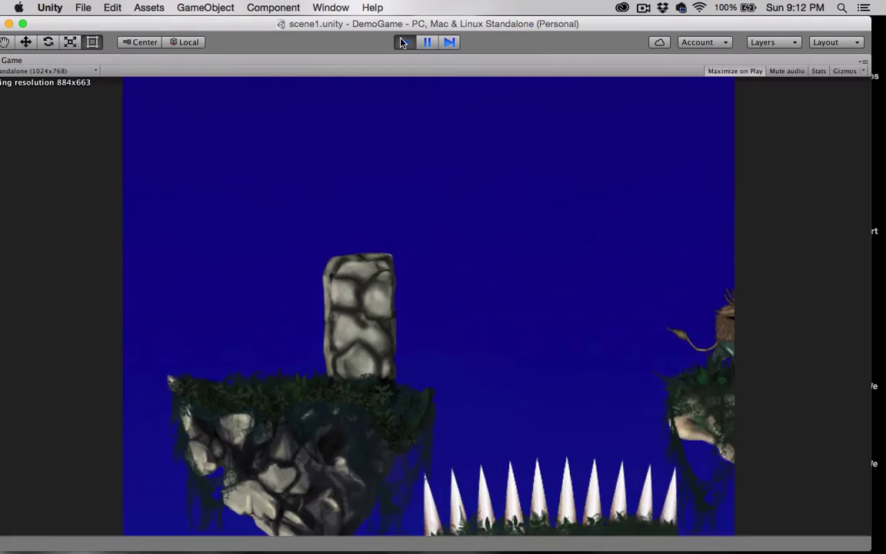
pyautogui.press('space')
pyautogui.press('Right')
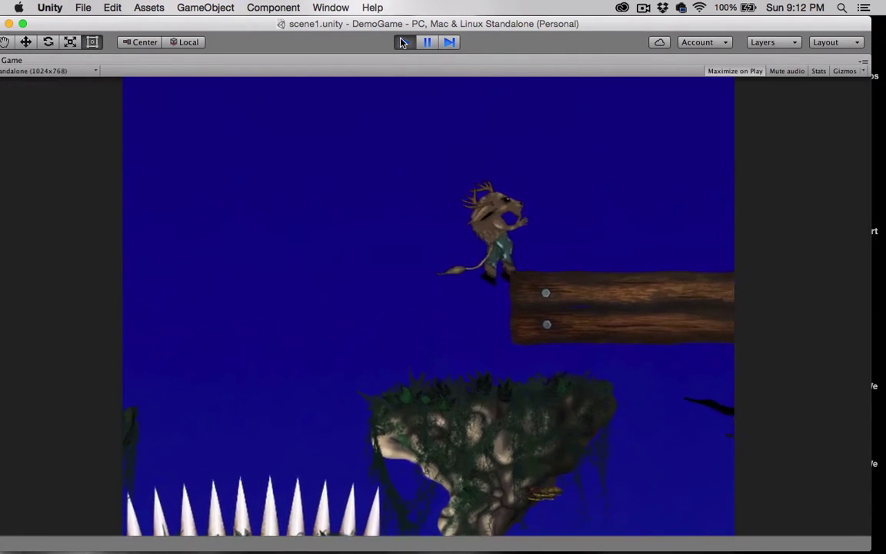
# Walk the character back and forth on the motorised plank, then jump across onto the branch.
pyautogui.press('Left')
pyautogui.press('Right')
pyautogui.press('Left')
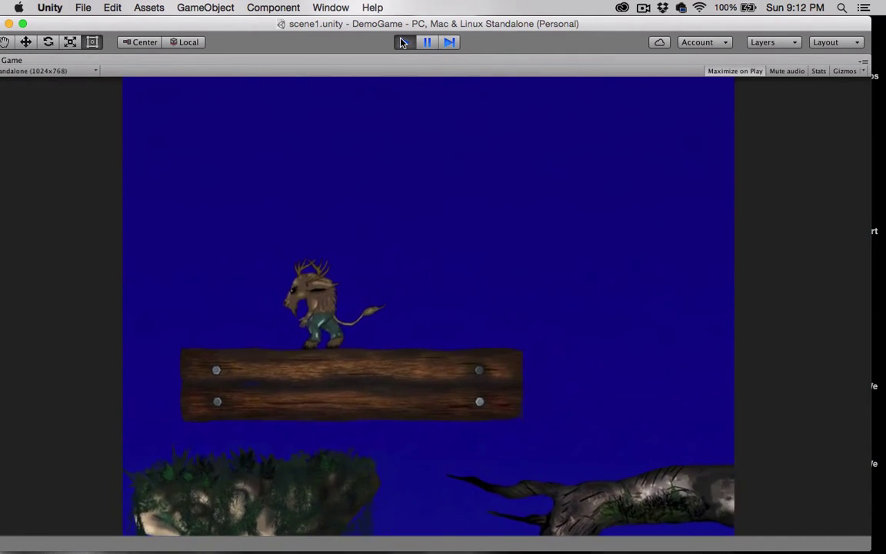
pyautogui.press('Right')
pyautogui.press('Right')
pyautogui.press('space')
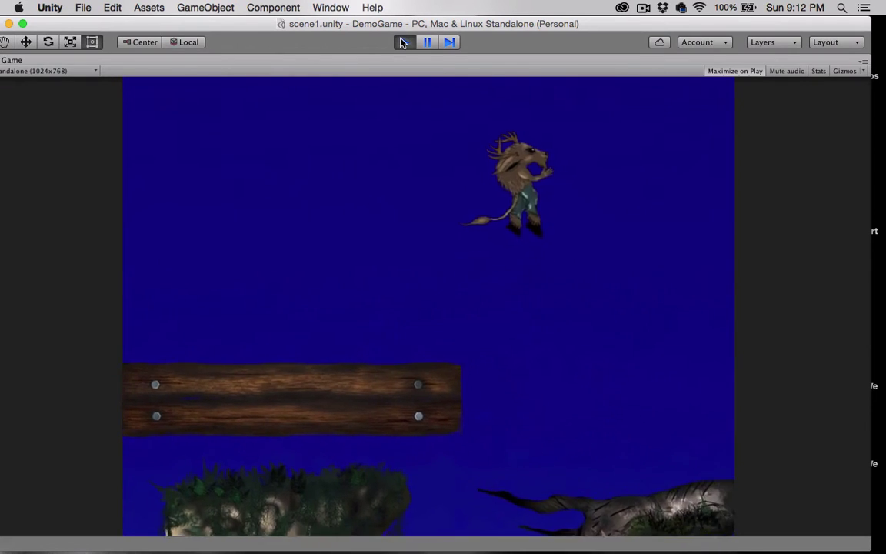
pyautogui.press('Right')
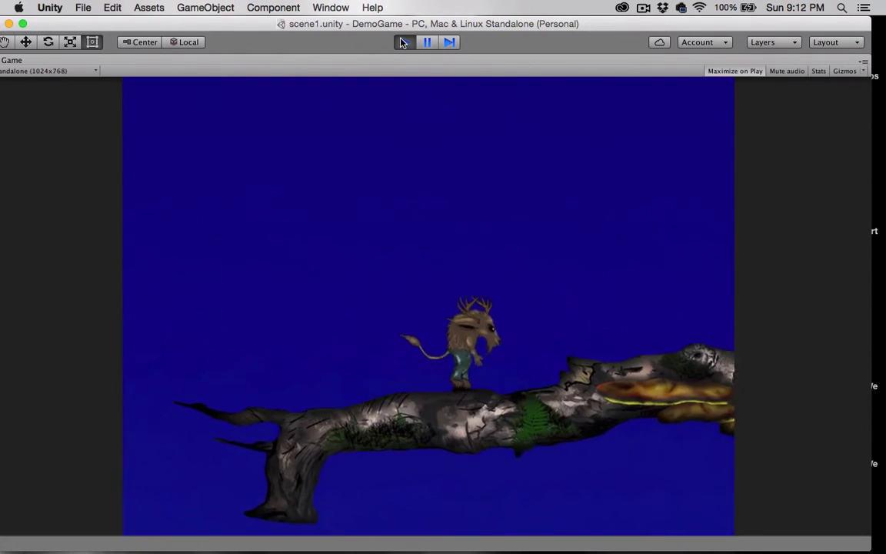
# Jump the character from the branch back onto the moving plank and ride it to the stone pillar.
pyautogui.press('Left')
pyautogui.press('Left')
pyautogui.press('space')
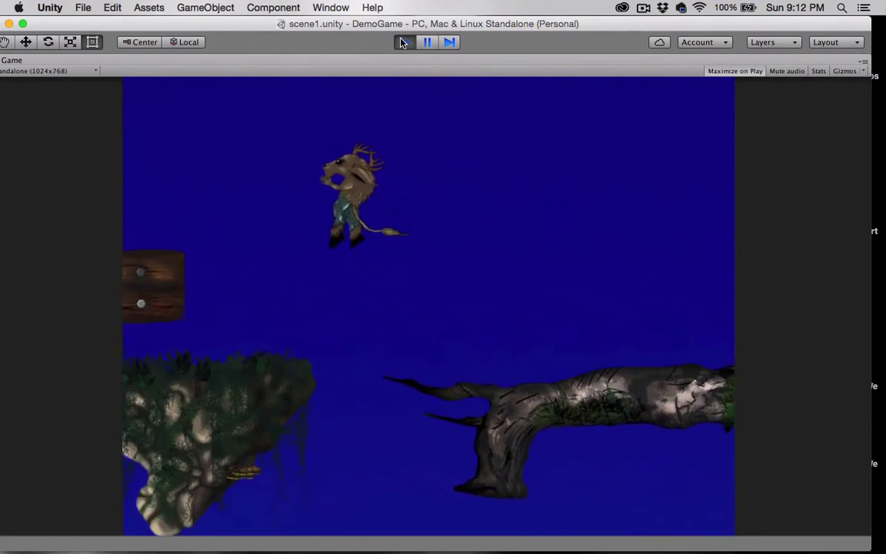
pyautogui.press('Left')
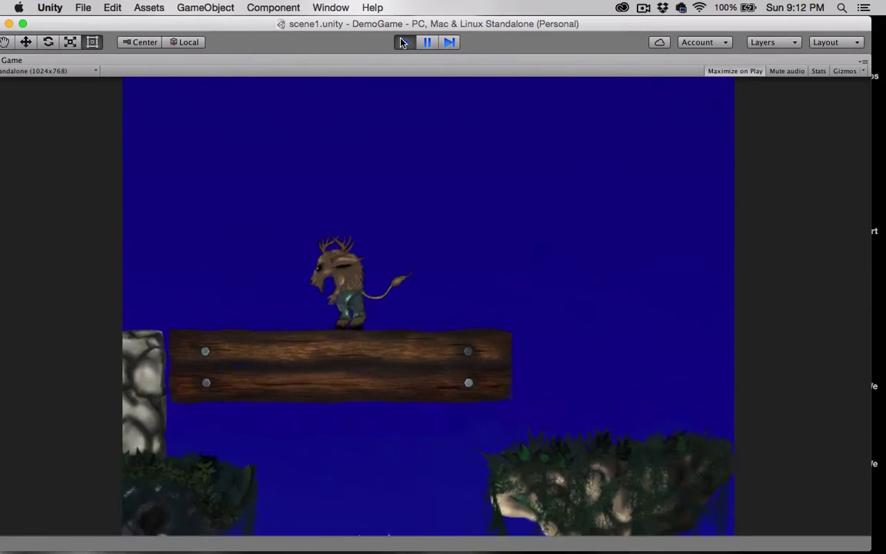
pyautogui.press('Right')
pyautogui.press('Left')
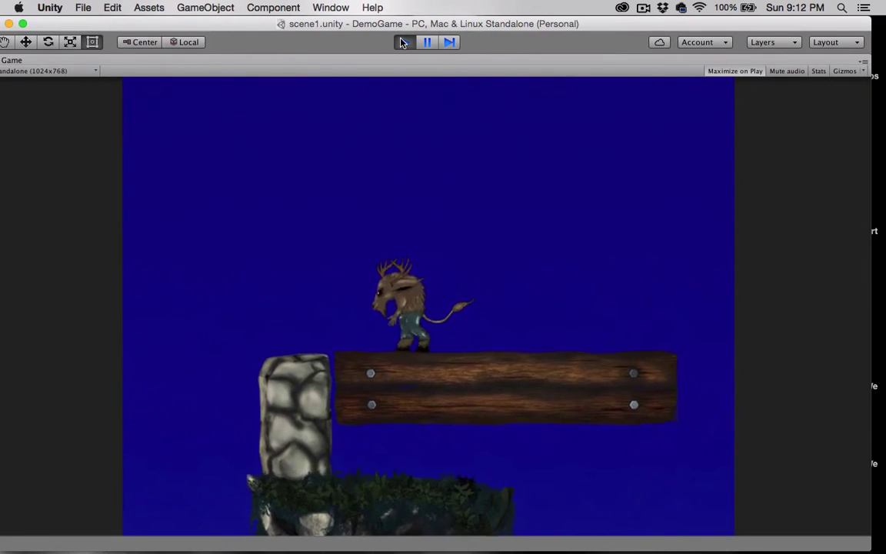
# Keep the character on the plank as it travels past the stone pillar, walking and jumping toward its far end.
pyautogui.press('Right')
pyautogui.press('Left')
pyautogui.press('space')
pyautogui.press('Right')
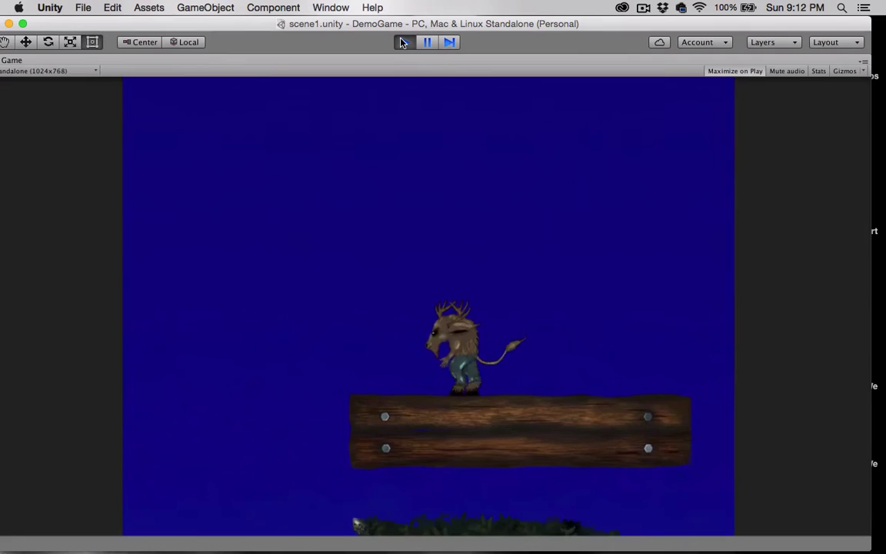
pyautogui.press('space')
pyautogui.press('Right')
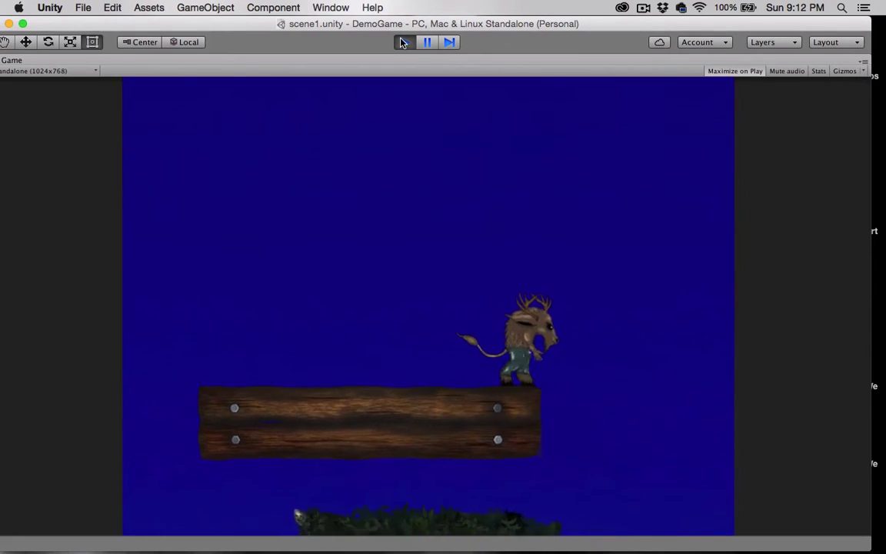
# Jump the character off the end of the plank down toward the spikes and end the playtest.
pyautogui.press('space')
pyautogui.press('Left')
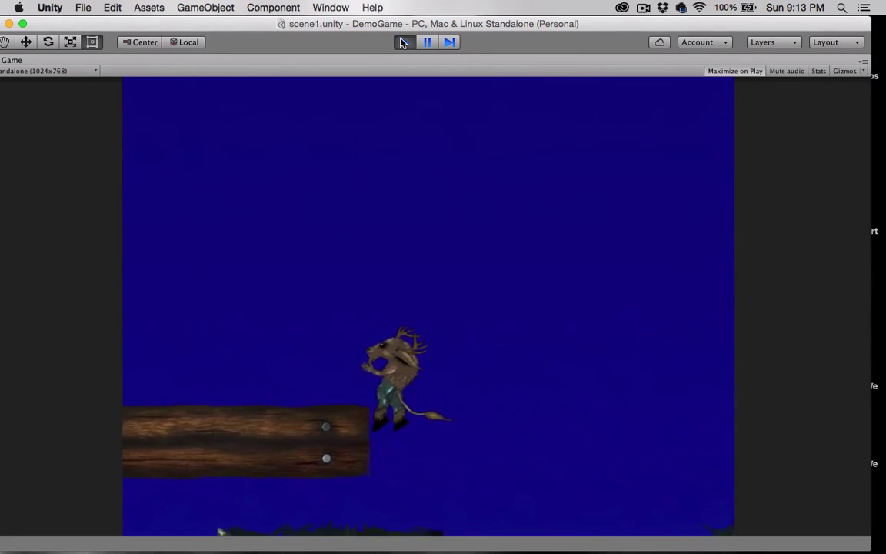
pyautogui.press('Right')
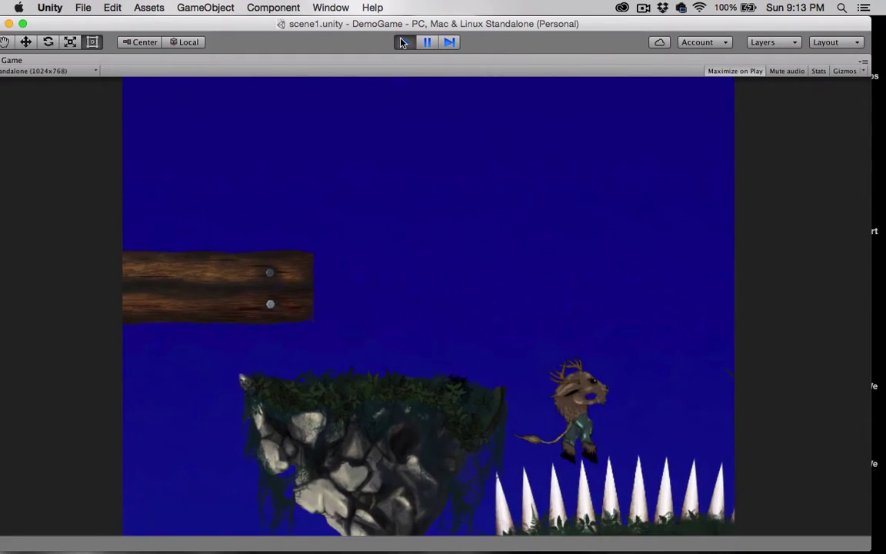
pyautogui.click(403, 43)
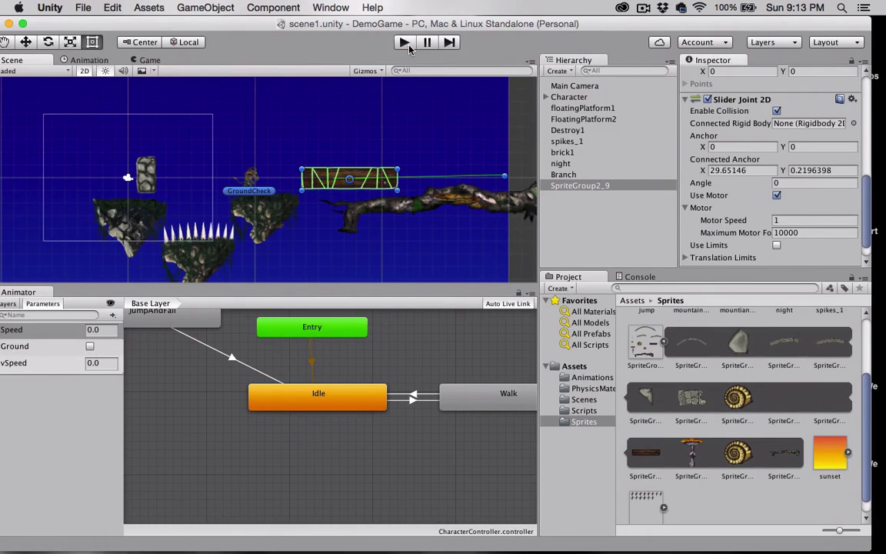
# Delete the wooden plank from the scene.
pyautogui.click(323, 180)
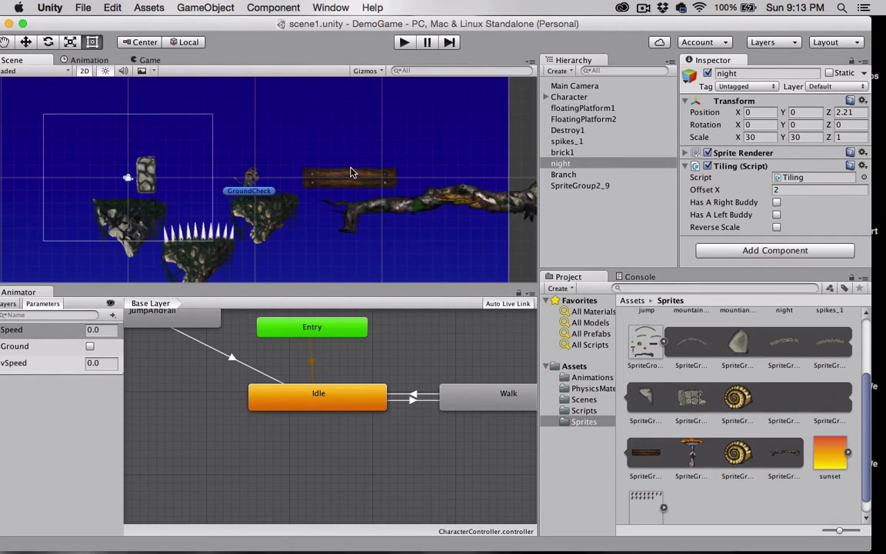
pyautogui.click(353, 180)
pyautogui.press('super+BackSpace')
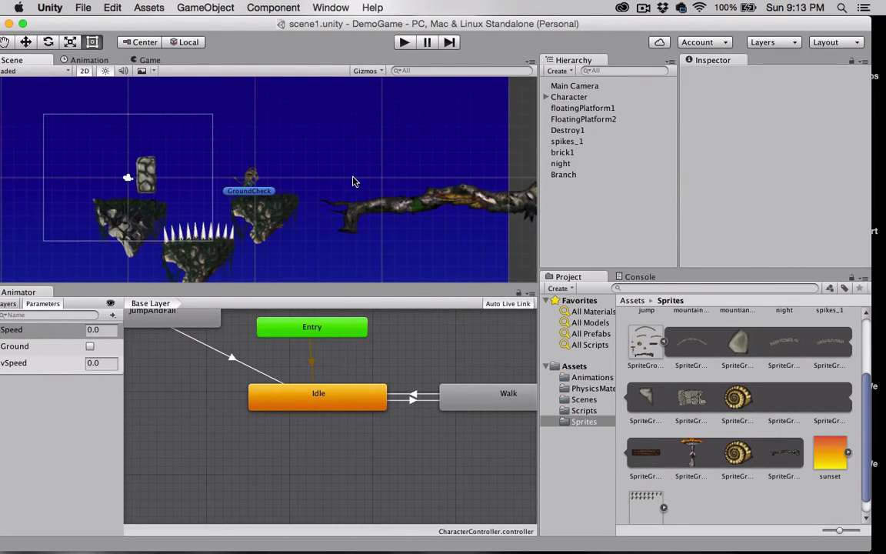
# Move the branch to about X 36.88, Y -1.8 and place the stone arch sprite SpriteGroup2_0 between it and the second platform.
pyautogui.click(413, 212)
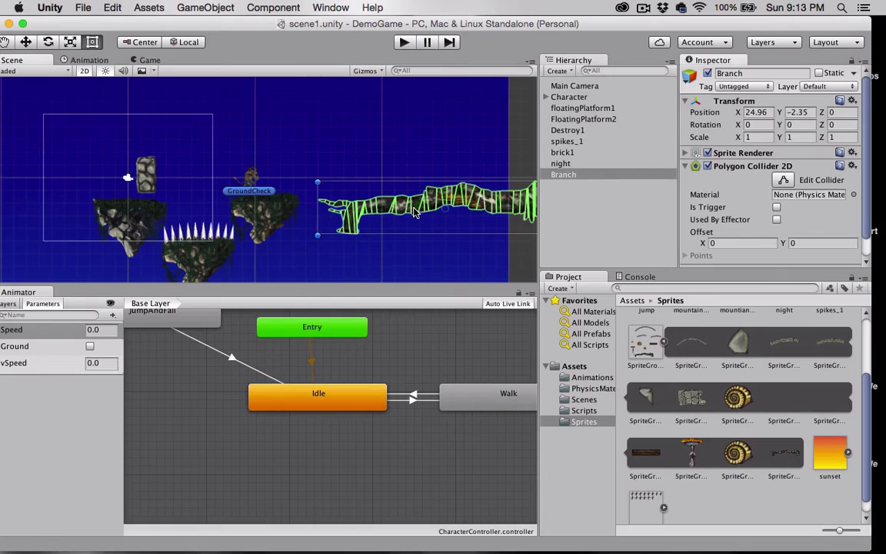
pyautogui.moveTo(387, 208); pyautogui.dragTo(551, 194)
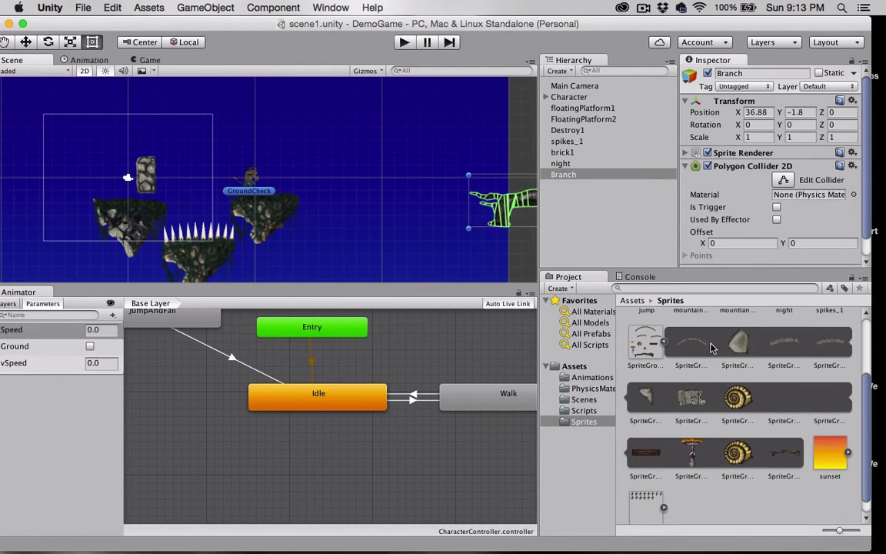
pyautogui.moveTo(608, 229); pyautogui.dragTo(390, 146)
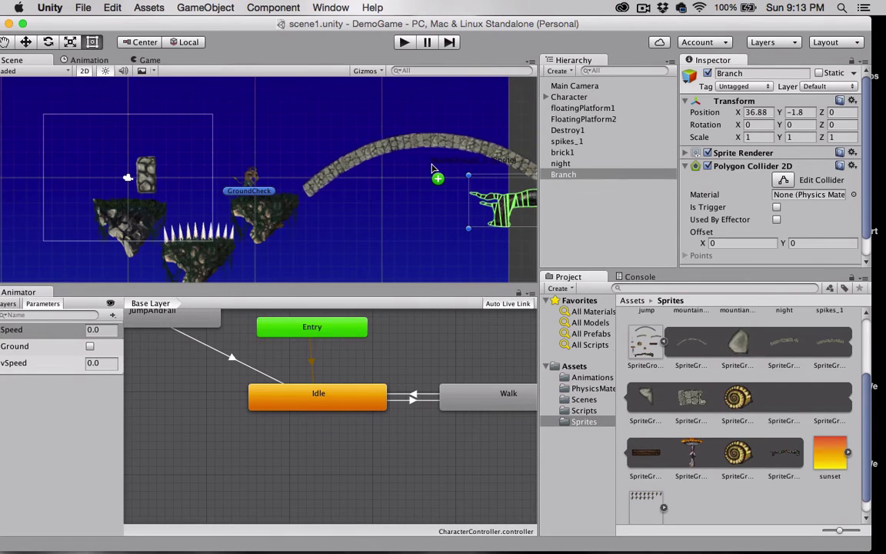
pyautogui.moveTo(432, 168); pyautogui.dragTo(407, 176)
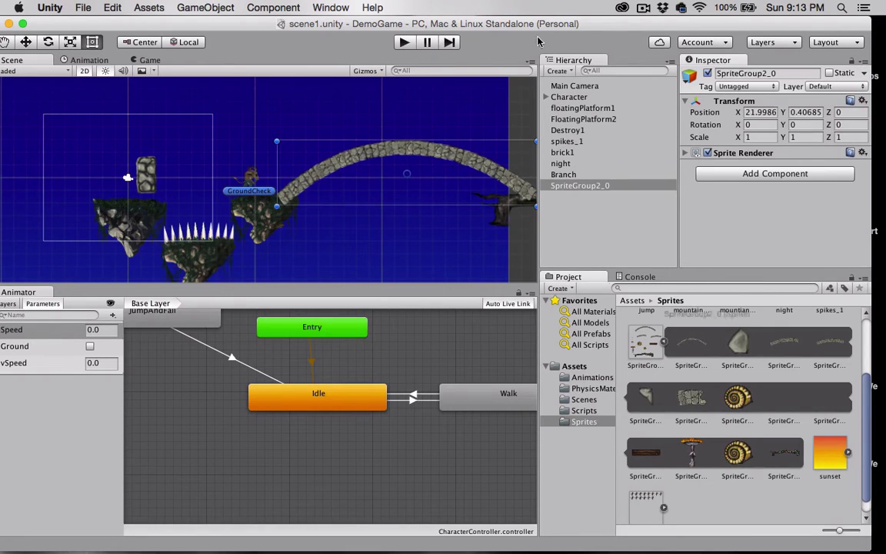
# Set the stone arch's Z position to 1 and place the shell sprite SpriteGroup2_11 above it at about X 18.81, Y 5.62.
pyautogui.click(833, 113)
pyautogui.write('1')
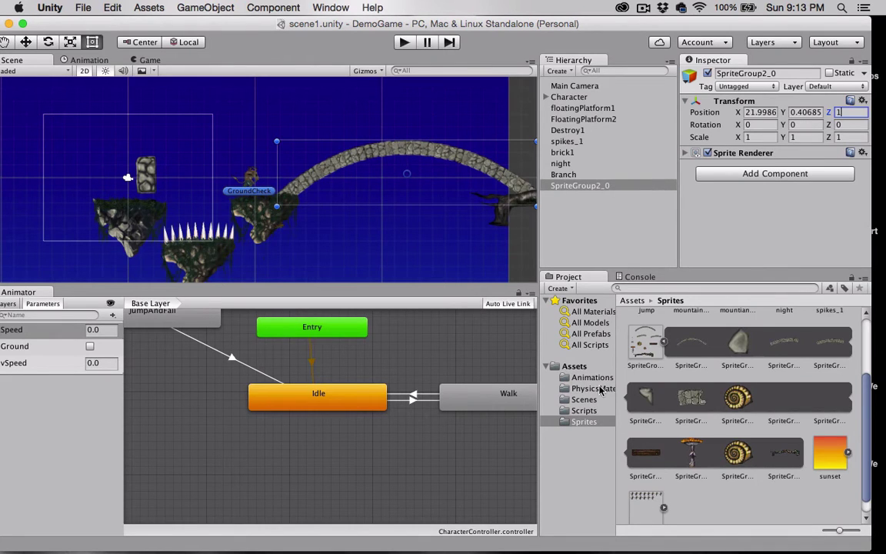
pyautogui.moveTo(735, 454); pyautogui.dragTo(367, 107)
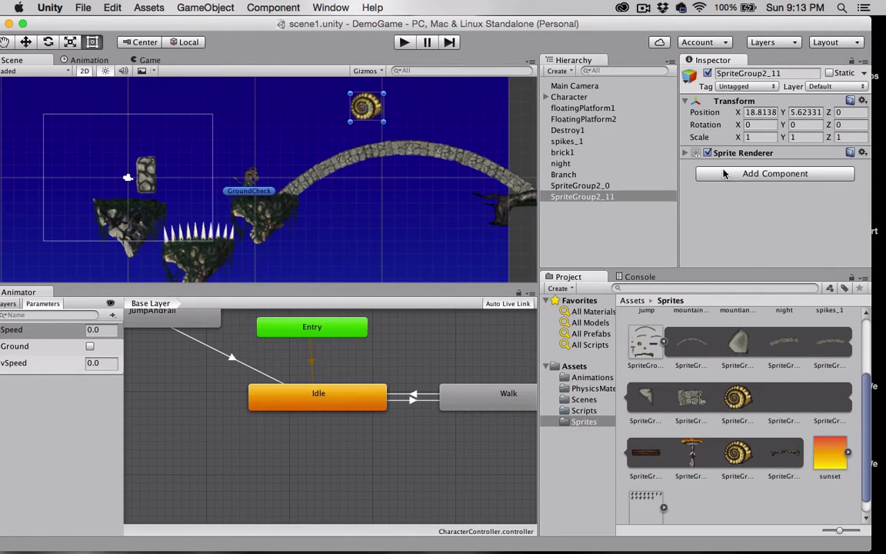
# Add a Rigidbody 2D and a Polygon Collider 2D to the shell sprite.
pyautogui.click(757, 174)
pyautogui.click(735, 269)
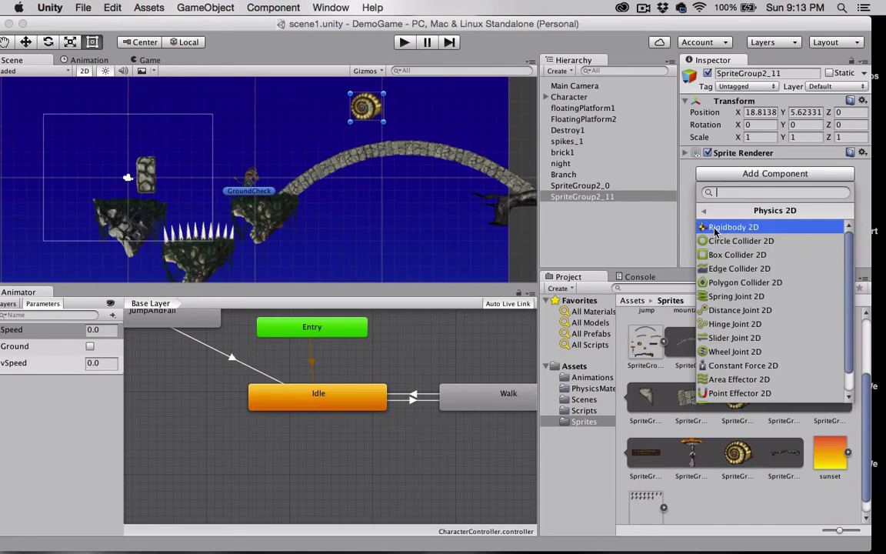
pyautogui.click(730, 227)
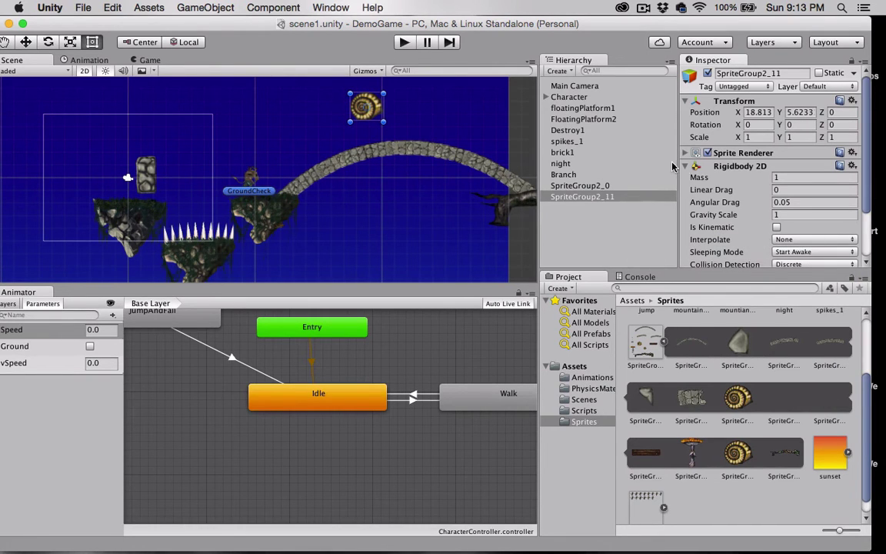
pyautogui.scroll(-5, 712, 177)
pyautogui.click(716, 257)
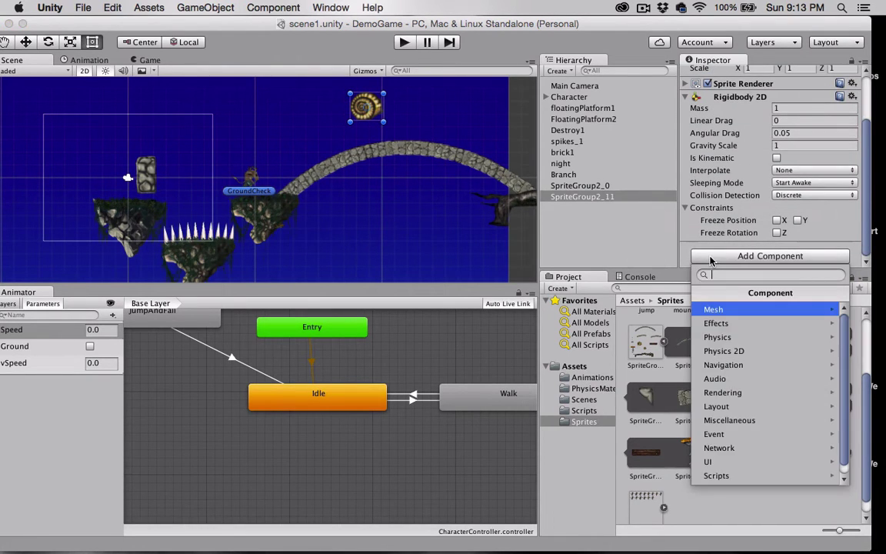
pyautogui.click(724, 351)
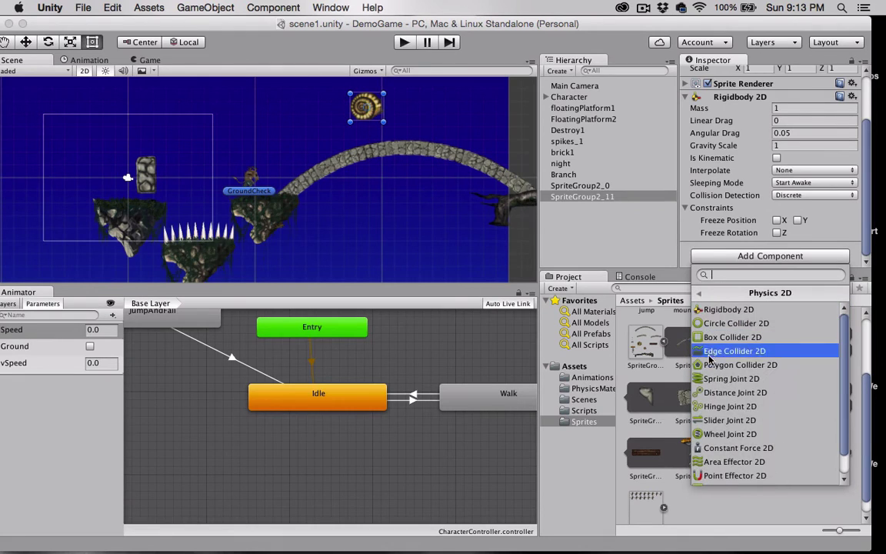
pyautogui.click(711, 368)
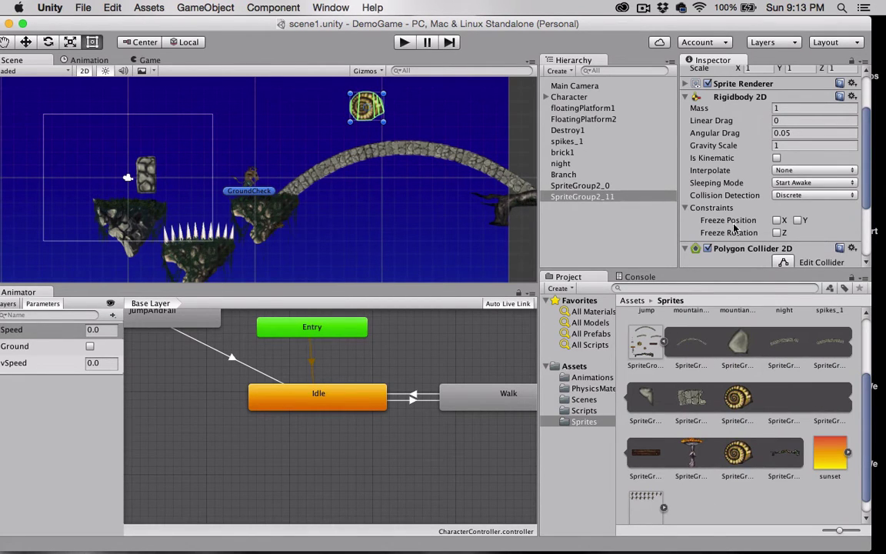
# Add a Polygon Collider 2D to the stone arch and run a short playtest with the character at its lower end.
pyautogui.click(377, 131)
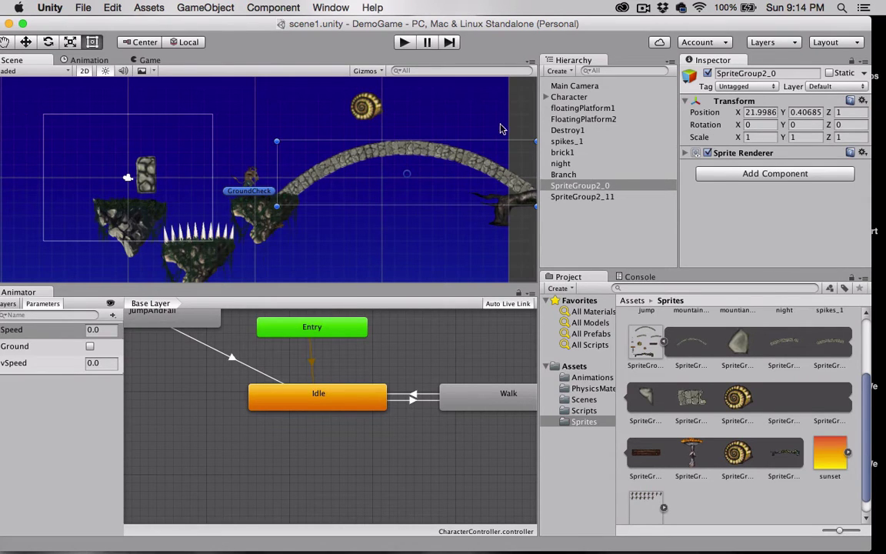
pyautogui.click(775, 173)
pyautogui.click(732, 267)
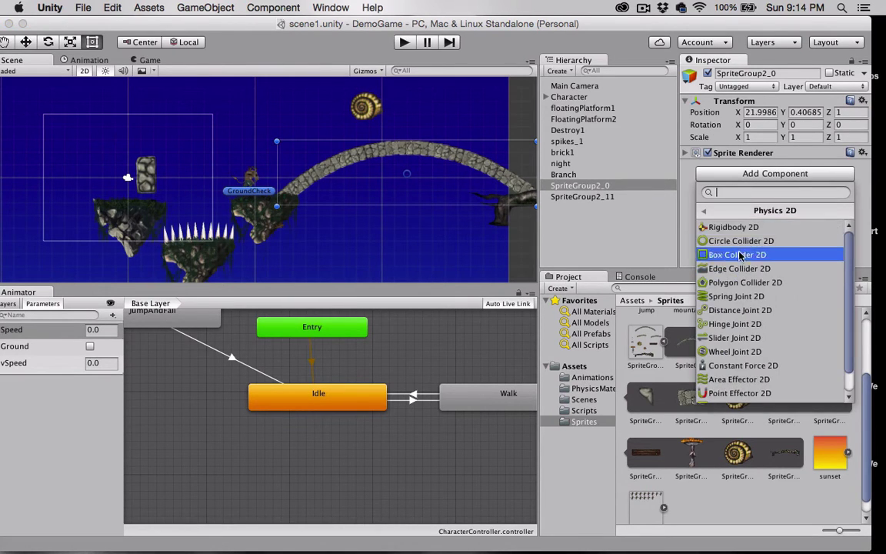
pyautogui.click(745, 282)
pyautogui.click(403, 42)
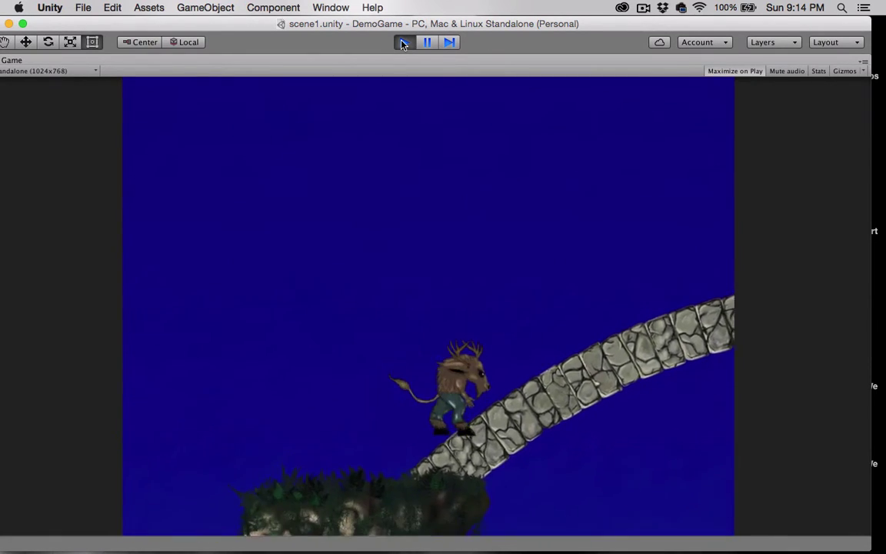
pyautogui.click(405, 42)
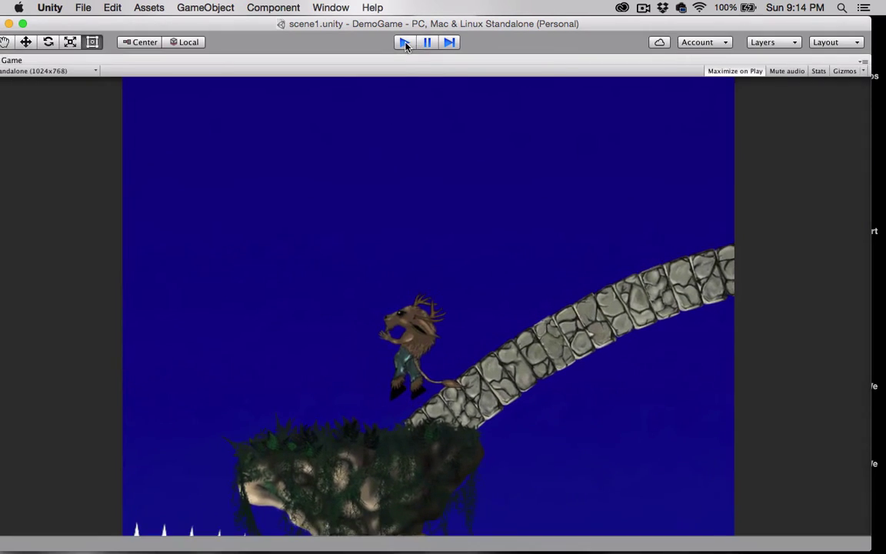
# Move the spikes_1 platform away from the gap to X -5.87, Y 0.29, beside the first platform.
pyautogui.click(208, 260)
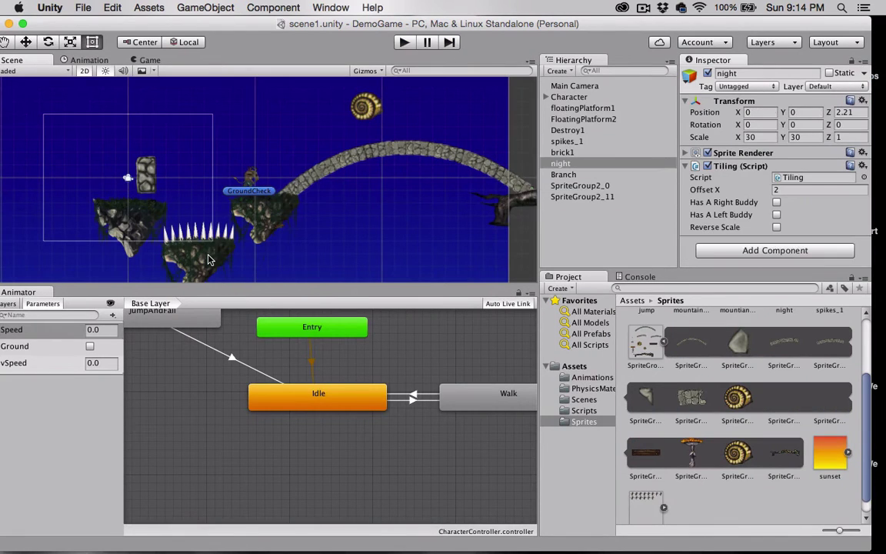
pyautogui.click(200, 231)
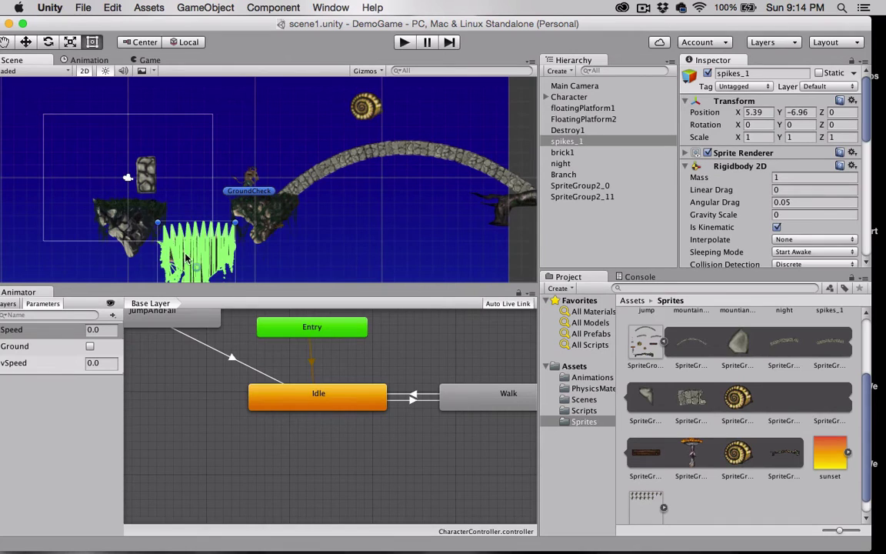
pyautogui.moveTo(188, 236); pyautogui.dragTo(44, 145)
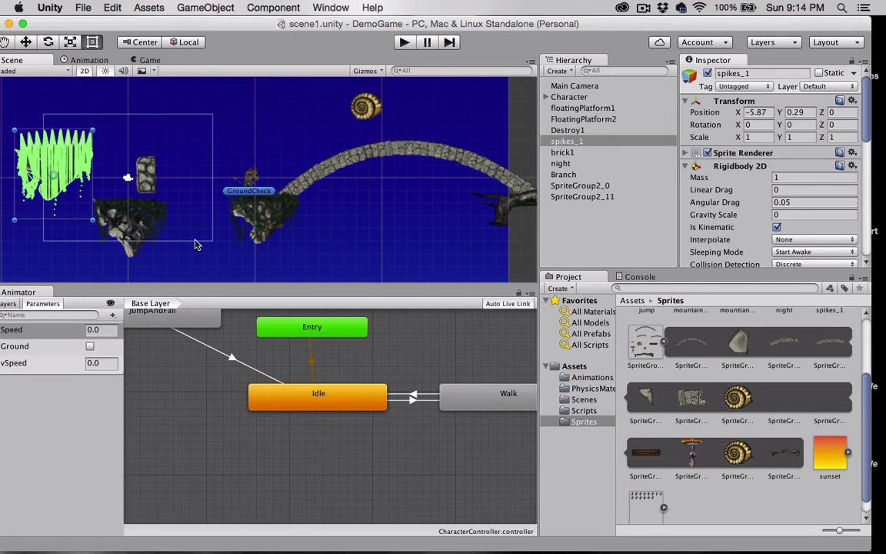
# Show the project's Scripts folder and rename the shell object as Shell1.
pyautogui.click(578, 411)
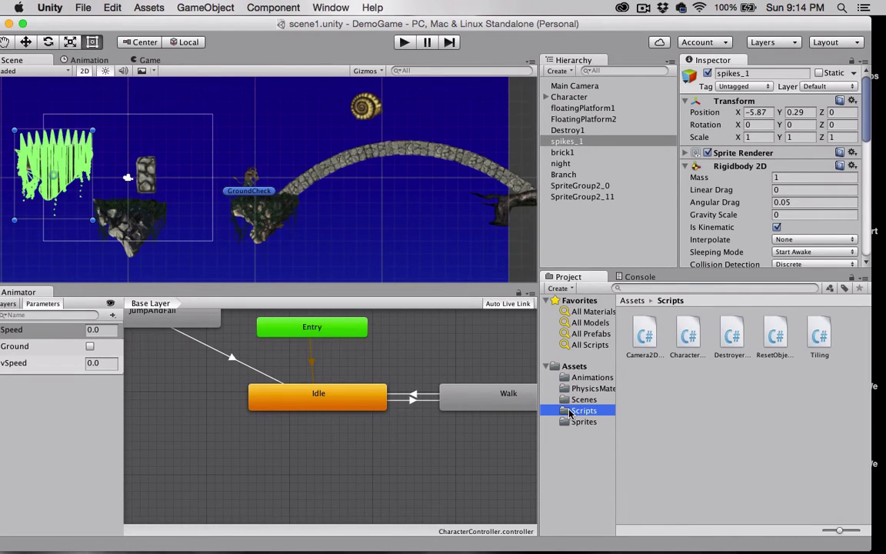
pyautogui.click(776, 343)
pyautogui.click(555, 195)
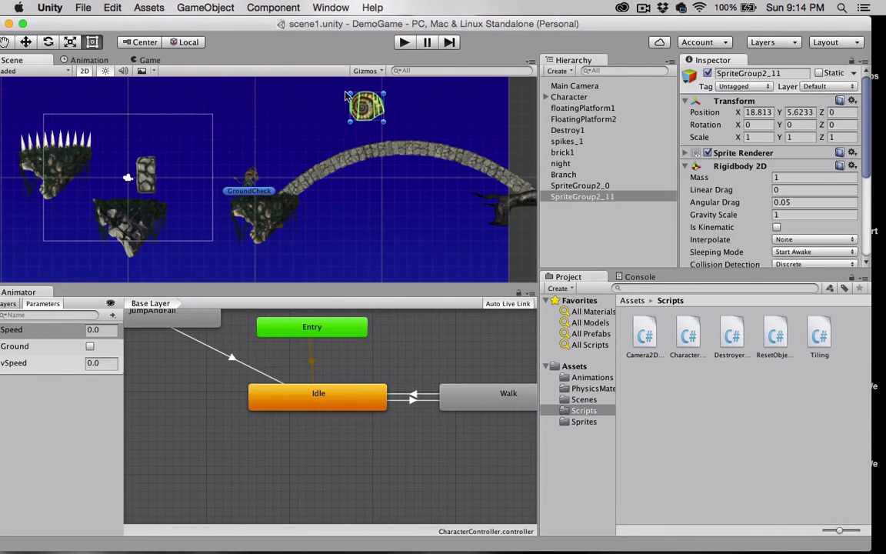
pyautogui.click(568, 199)
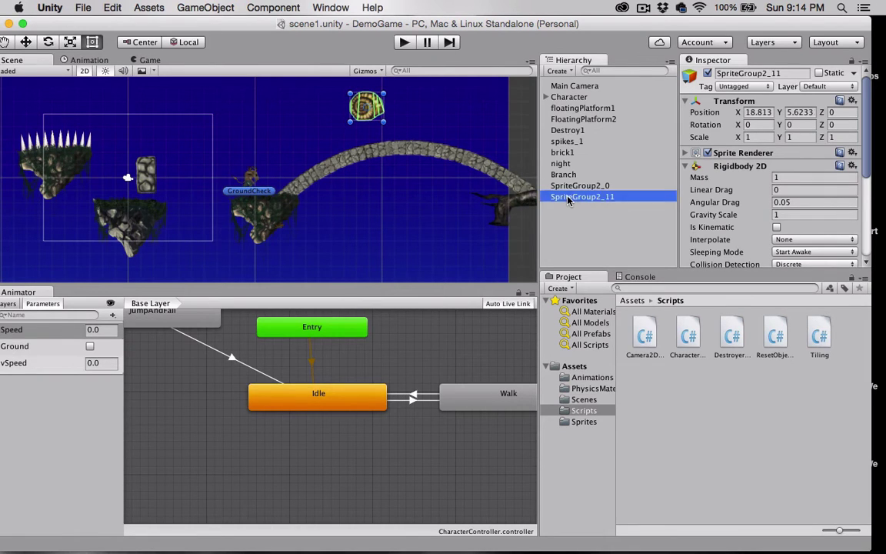
pyautogui.write('Shell')
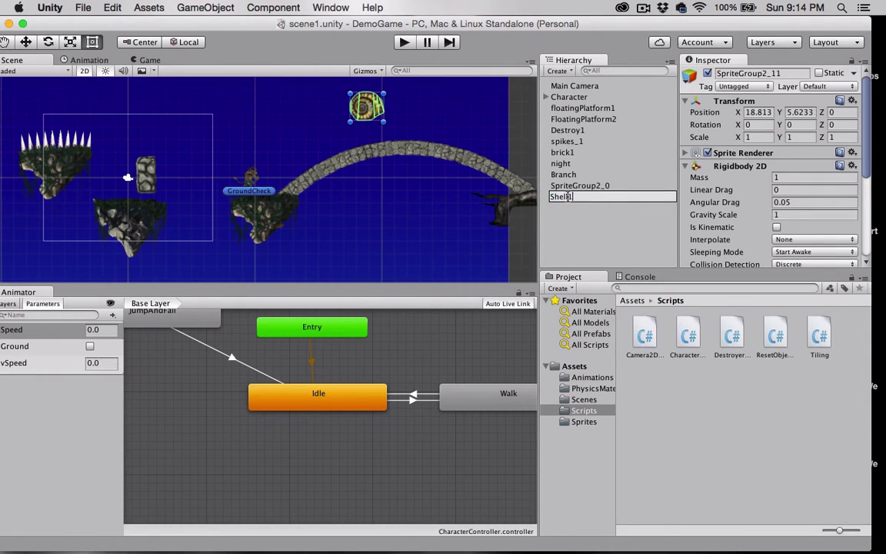
pyautogui.write('1')
pyautogui.press('Return')
# Rename the stone arch object SpriteGroup2_0 as Bridge.
pyautogui.click(572, 187)
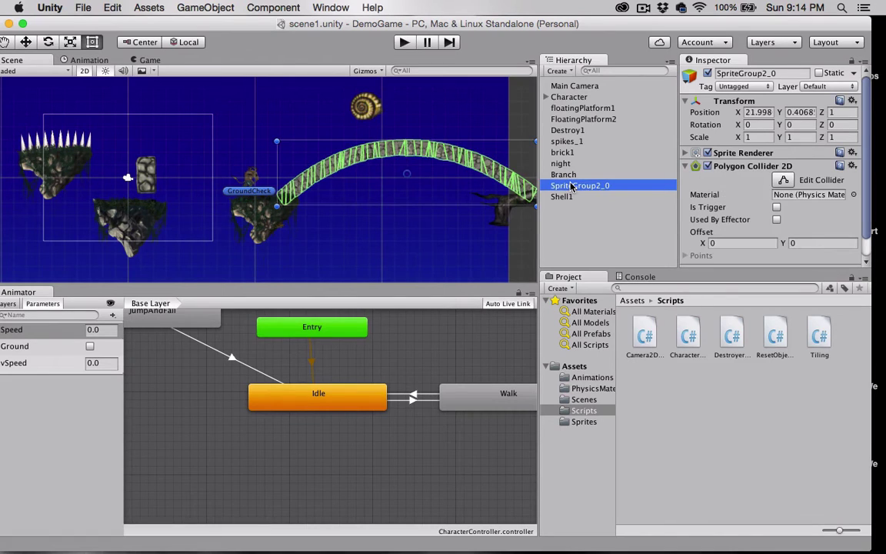
pyautogui.click(571, 187)
pyautogui.write('Bri')
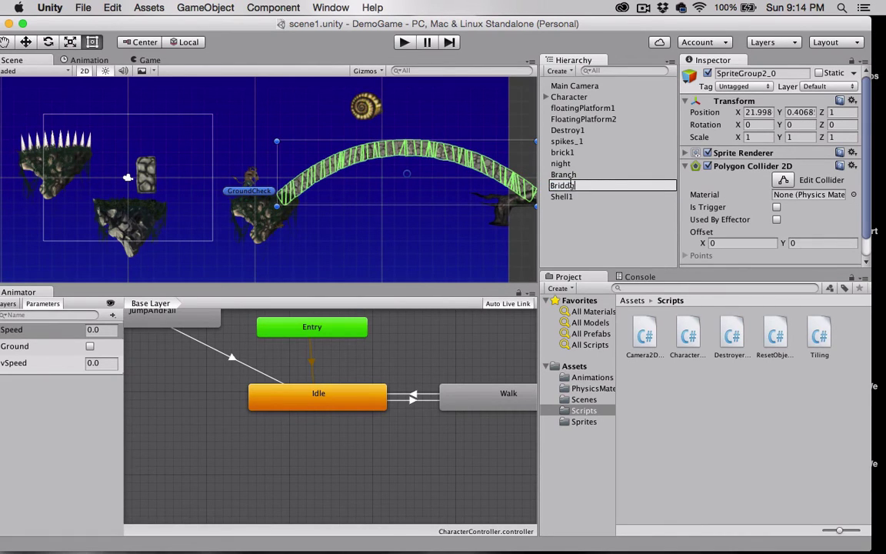
pyautogui.write('dge')
pyautogui.press('Return')
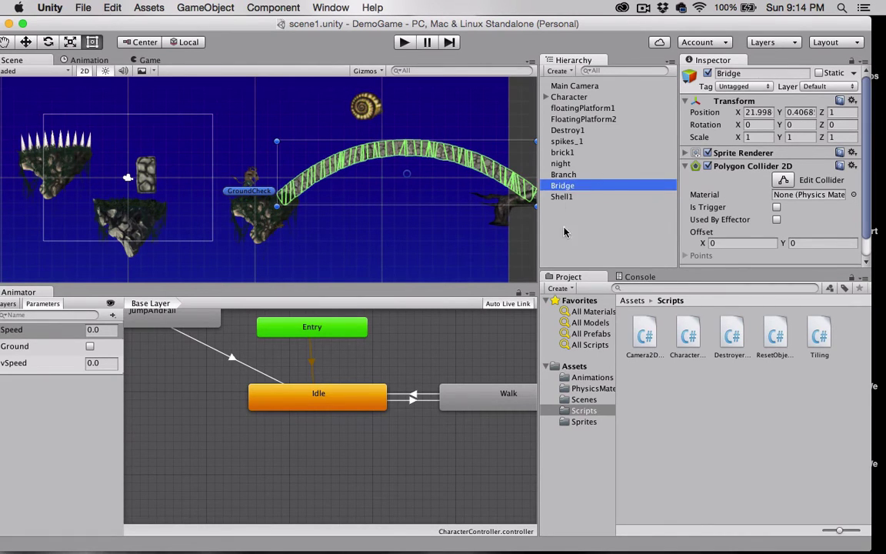
# Attach the ResetObject script to Shell1.
pyautogui.click(369, 109)
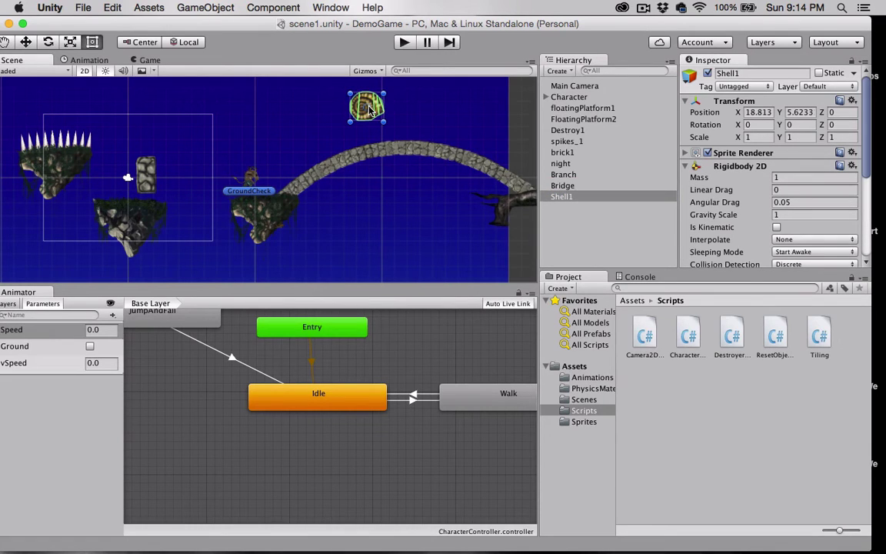
pyautogui.click(777, 338)
pyautogui.moveTo(779, 342); pyautogui.dragTo(562, 201)
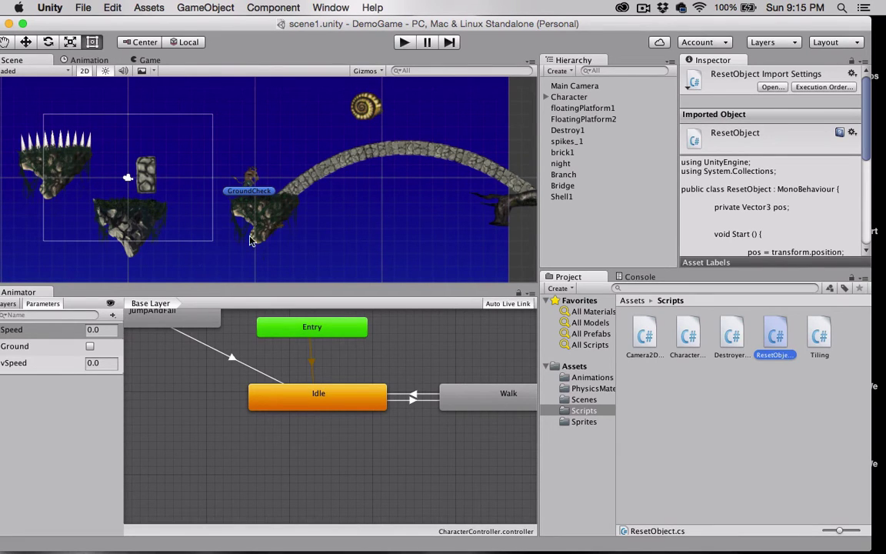
# Start a playtest and bring the character from the second platform up onto the arch beside the shell.
pyautogui.click(405, 43)
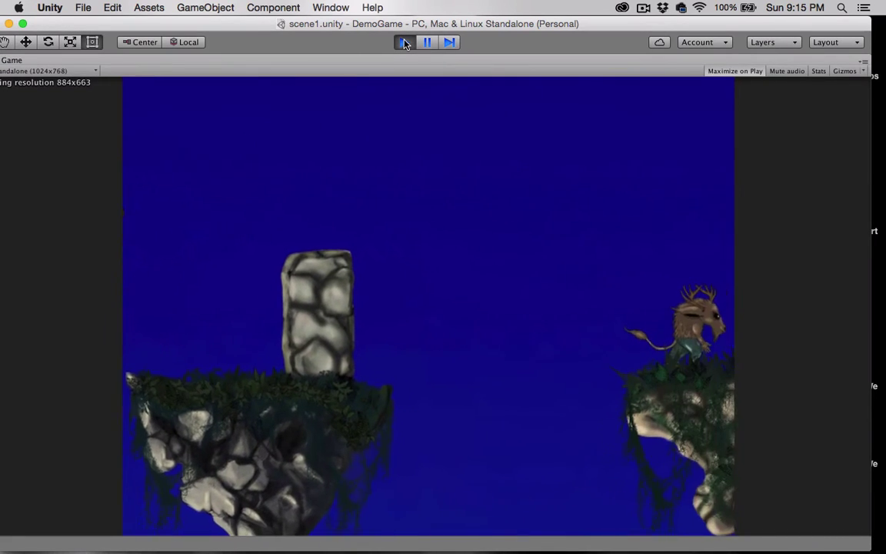
pyautogui.press('Right')
pyautogui.press('space')
pyautogui.press('Left')
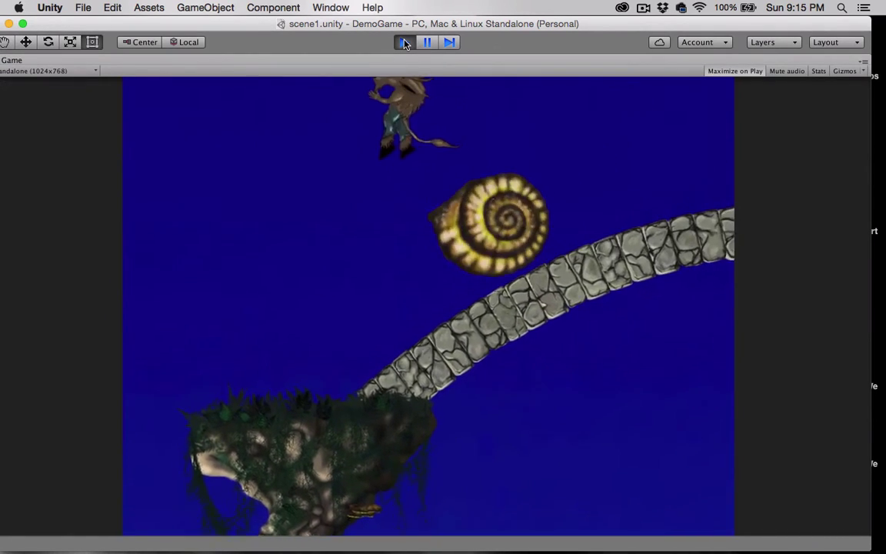
pyautogui.press('Right')
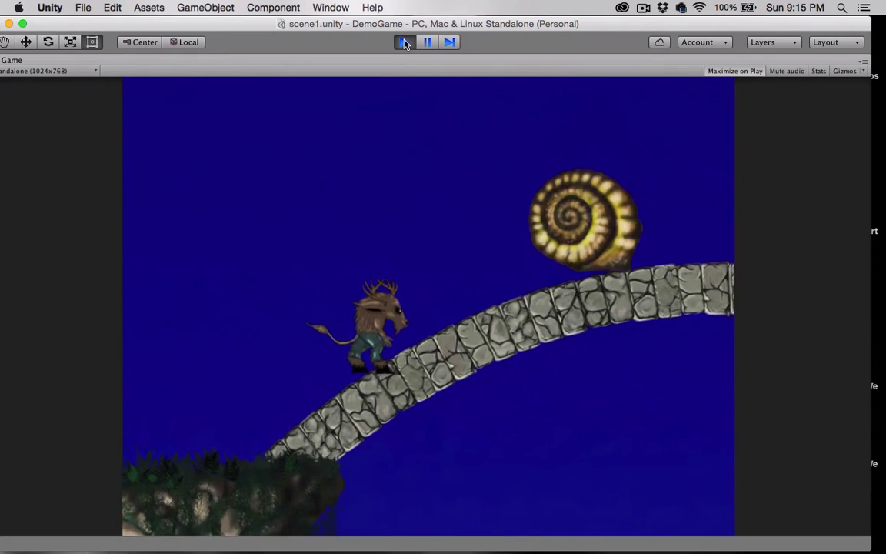
# Walk and jump the character back and forth around the shell on the arch to test their collisions.
pyautogui.press('space')
pyautogui.press('Left')
pyautogui.press('Right')
pyautogui.press('Left')
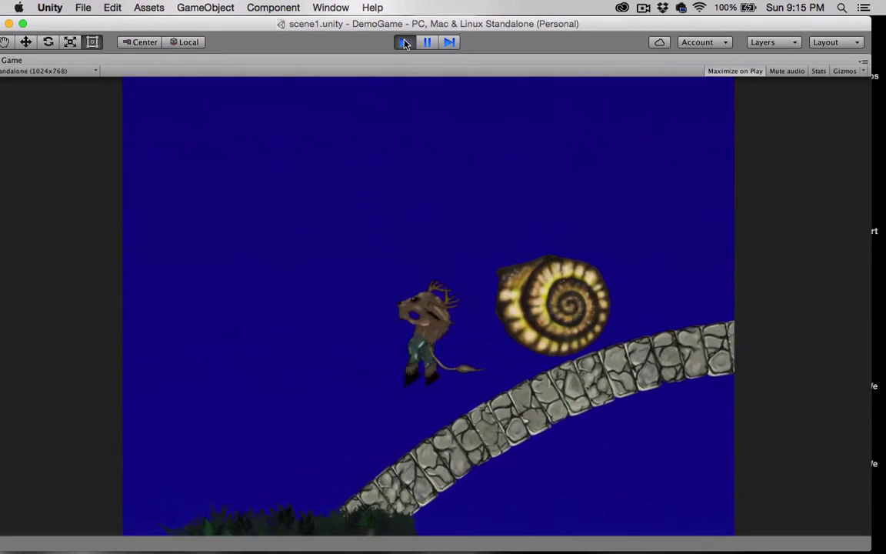
pyautogui.press('Right')
pyautogui.press('space')
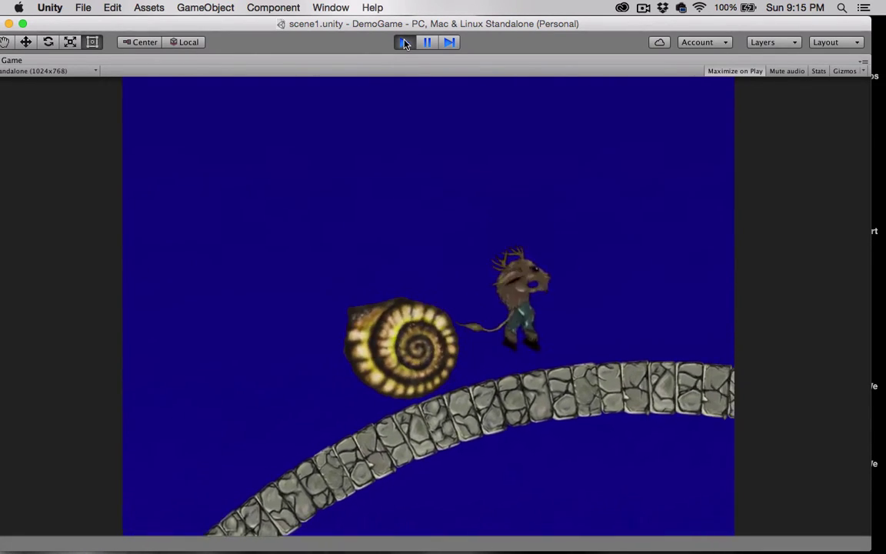
pyautogui.press('Left')
pyautogui.press('Right')
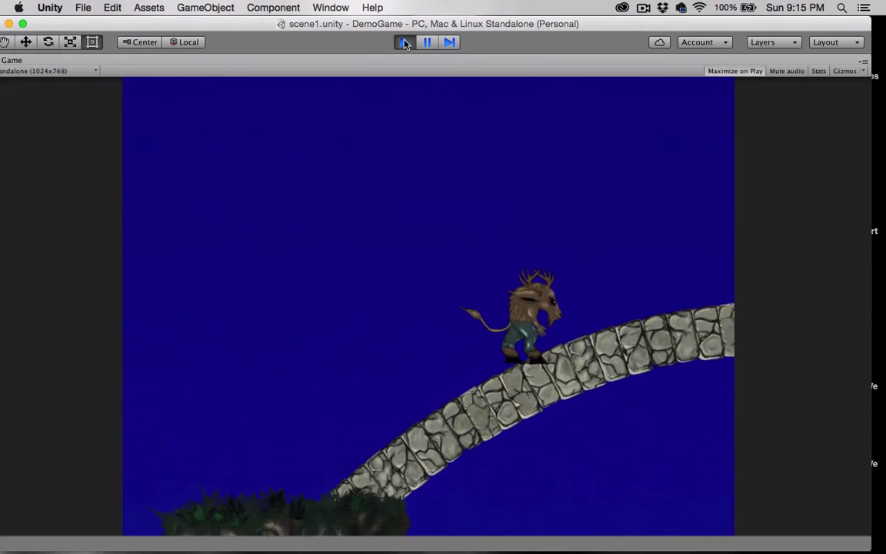
# Return the character to the second platform, walk and jump against the shell there, and end the playtest.
pyautogui.press('Left')
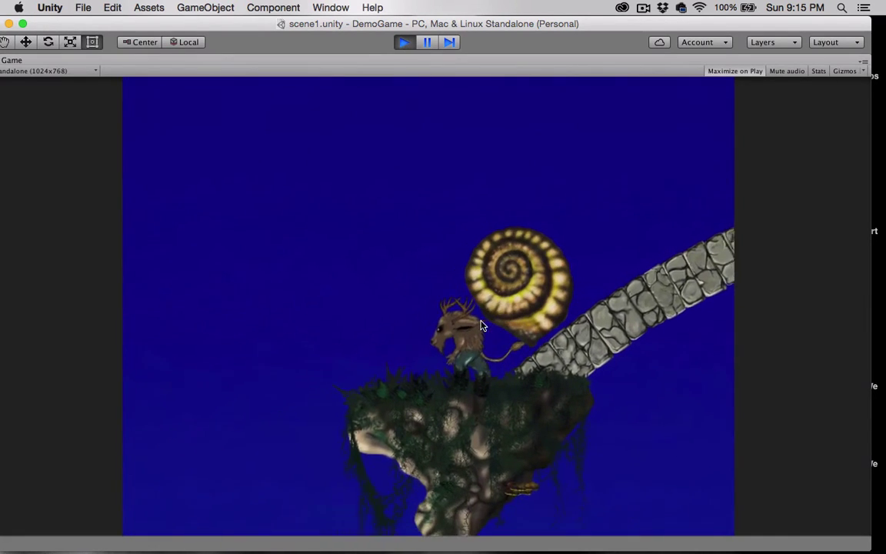
pyautogui.press('Right')
pyautogui.press('space')
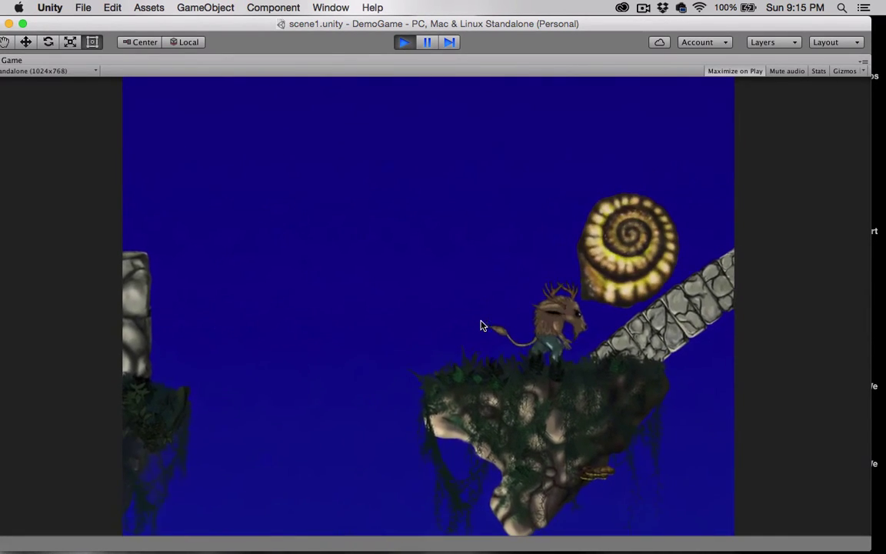
pyautogui.press('Left')
pyautogui.press('Right')
pyautogui.press('space')
pyautogui.press('Left')
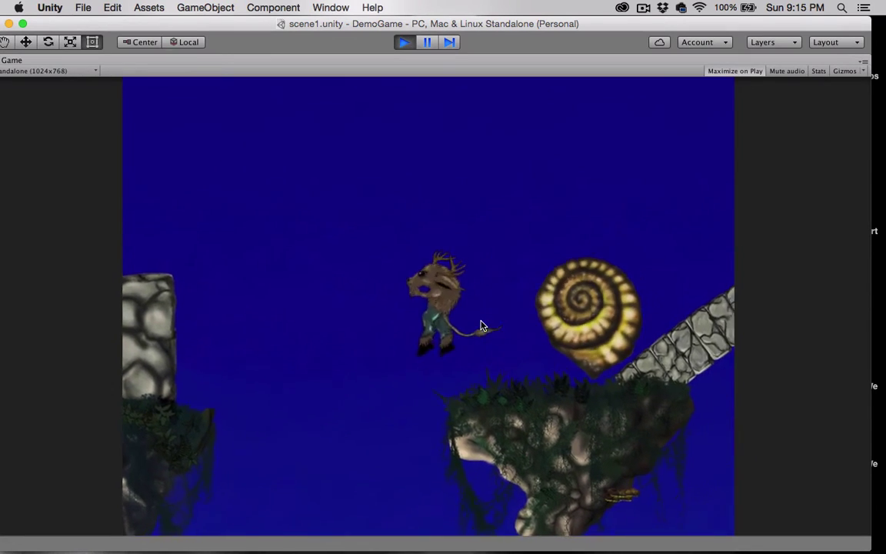
pyautogui.press('Right')
pyautogui.press('space')
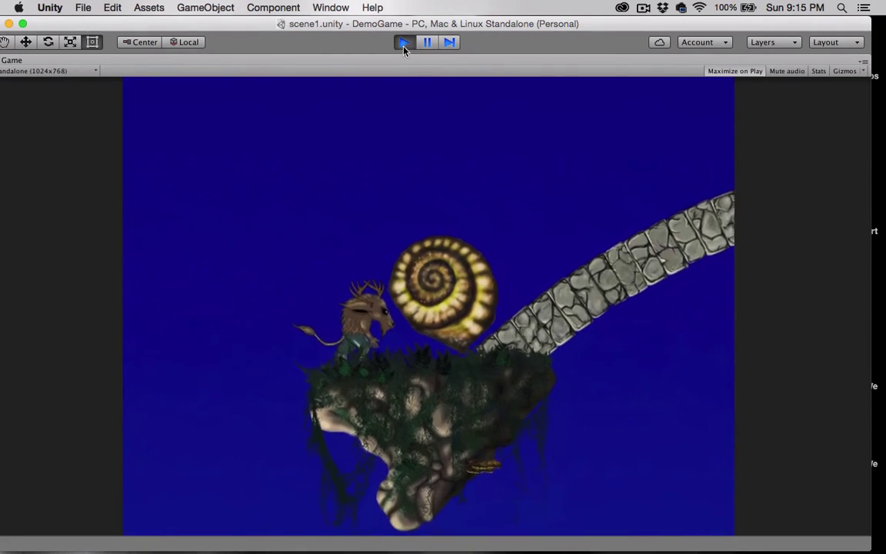
pyautogui.click(404, 42)
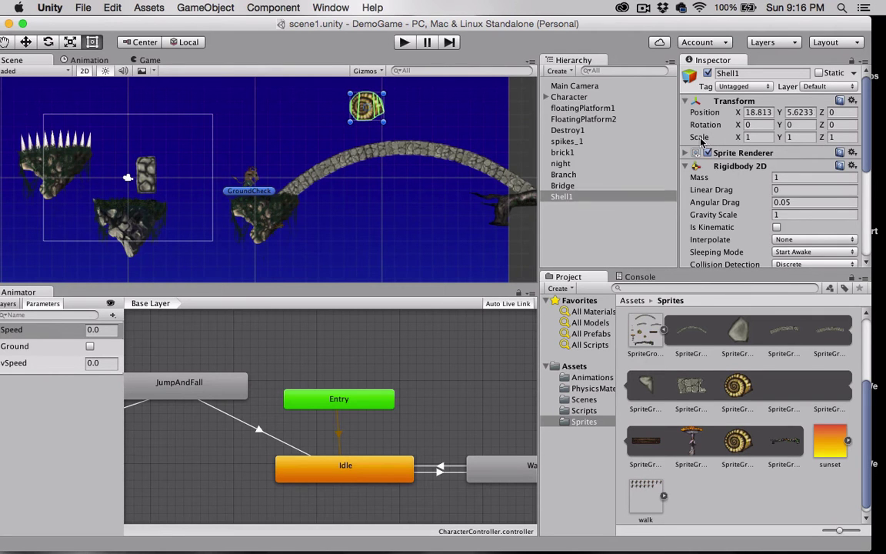
# Set Shell1's scale to 0.5 in X and Y and expand its Sprite Renderer settings.
pyautogui.click(746, 138)
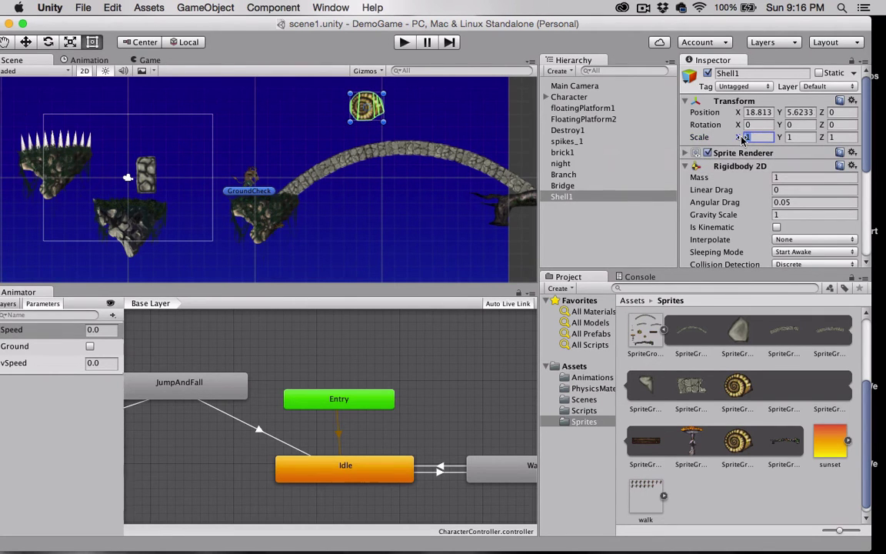
pyautogui.write('0.5')
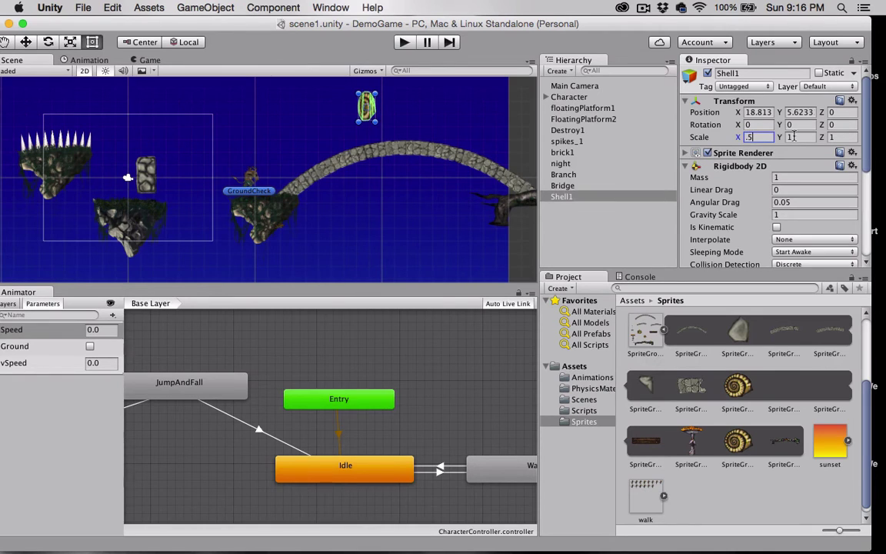
pyautogui.press('Tab')
pyautogui.write('.5')
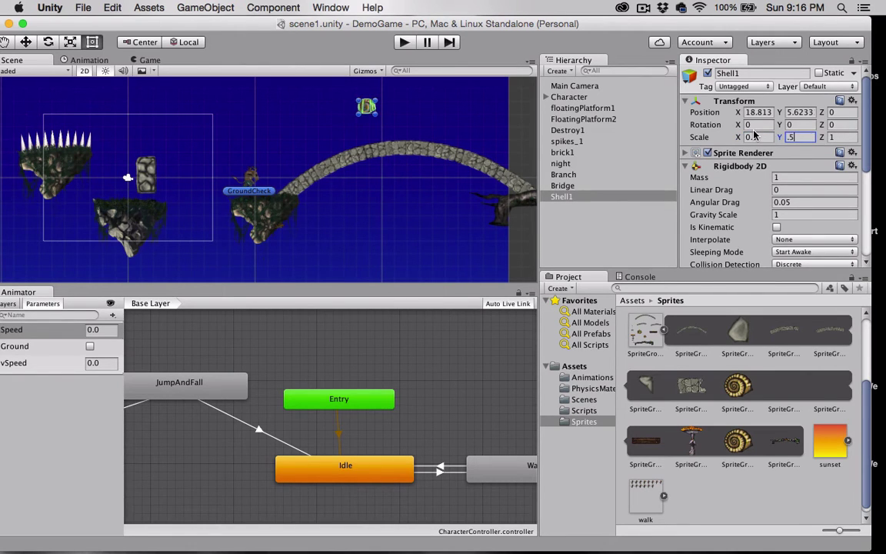
pyautogui.click(787, 153)
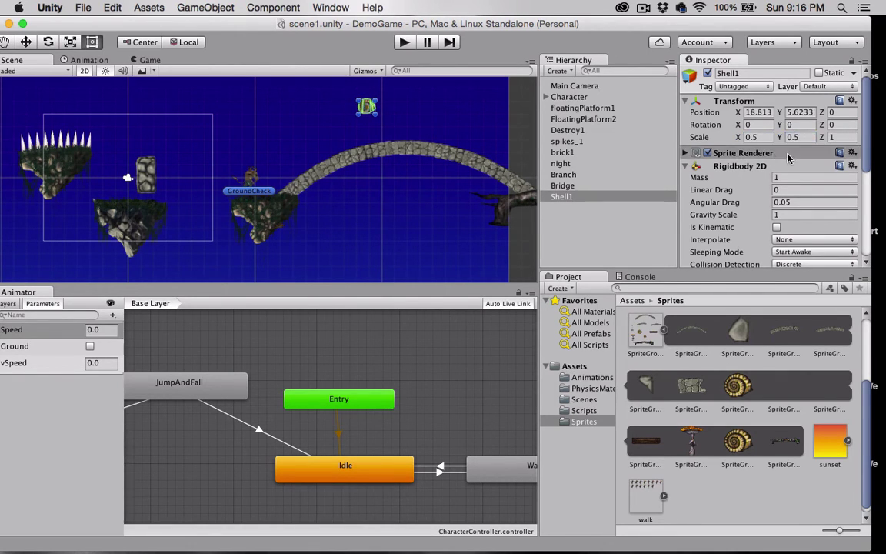
pyautogui.click(832, 137)
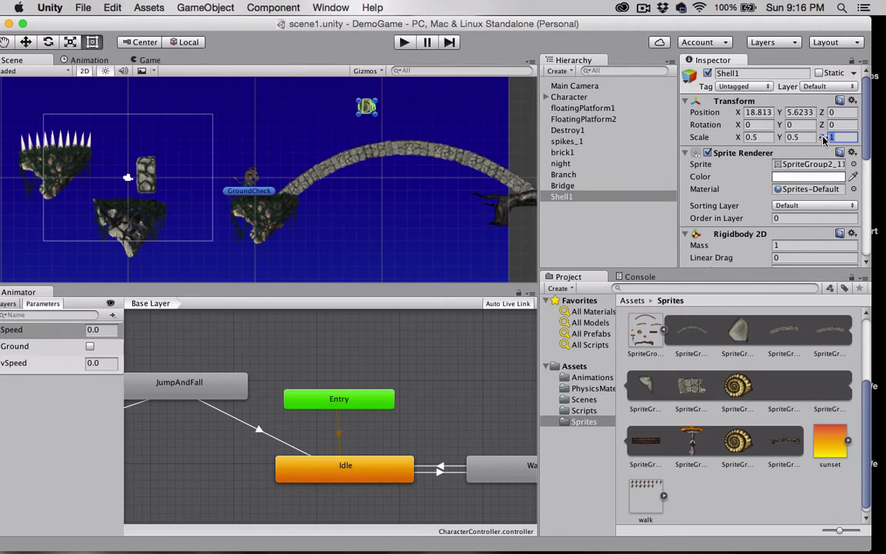
pyautogui.press('Tab')
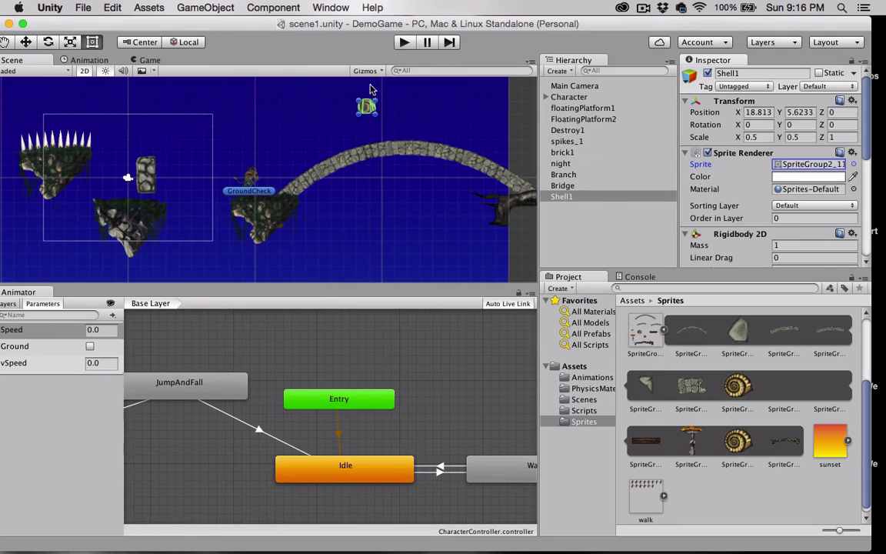
# Playtest the resized shell while walking and jumping the character from the second platform onto the arch, and end the playtest.
pyautogui.click(402, 44)
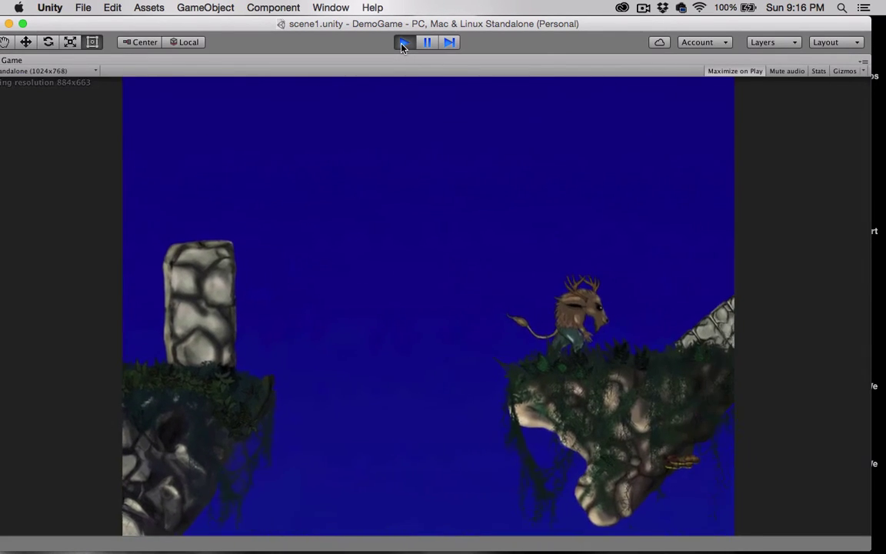
pyautogui.press('Right')
pyautogui.press('space')
pyautogui.press('Left')
pyautogui.press('Right')
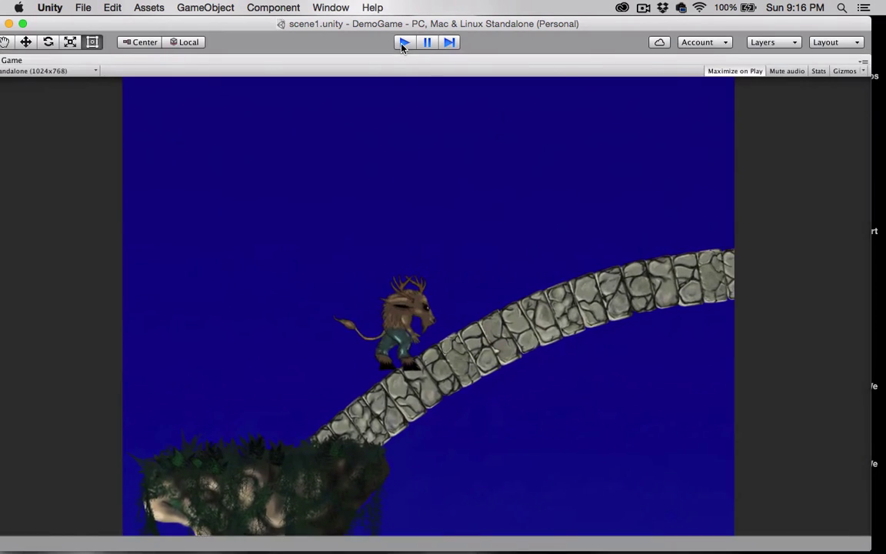
pyautogui.click(402, 42)
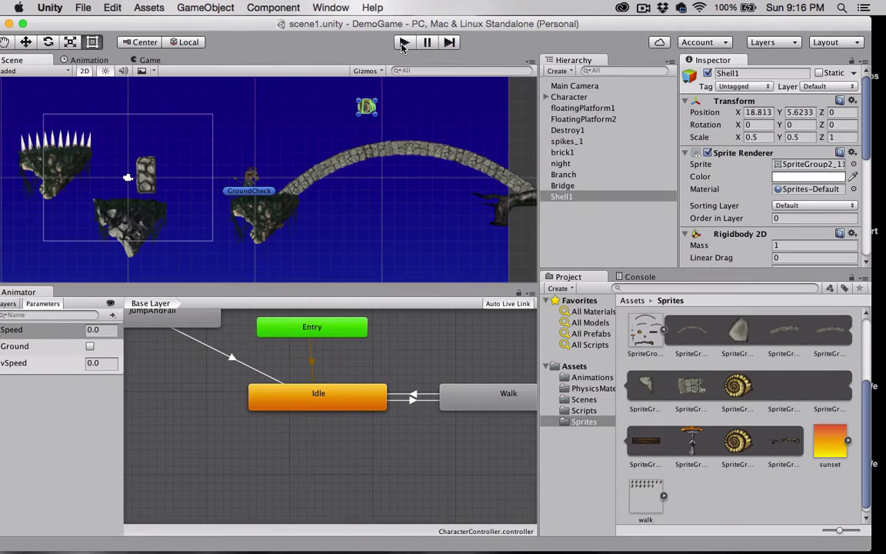
# Add a second Polygon Collider 2D to Shell1 with Is Trigger enabled, and attach the DestroyerScript to Shell1.
pyautogui.scroll(-10, 767, 245)
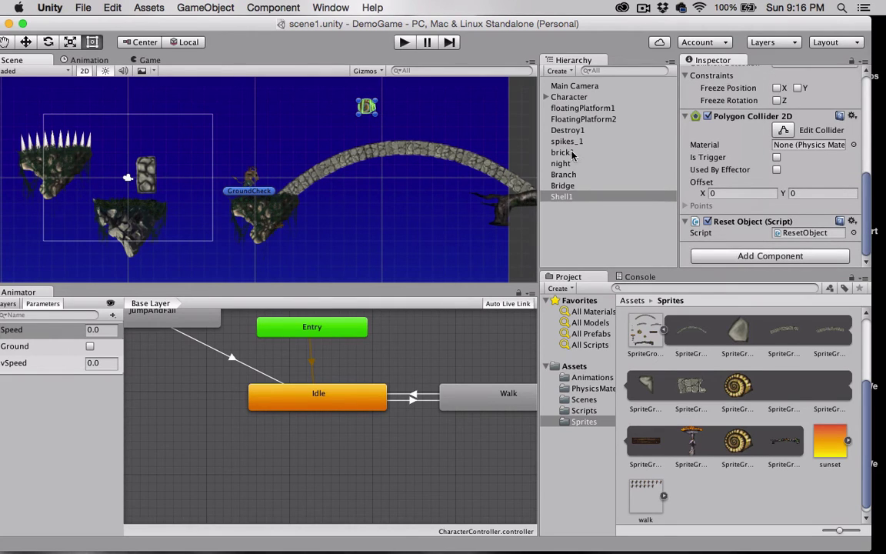
pyautogui.click(732, 259)
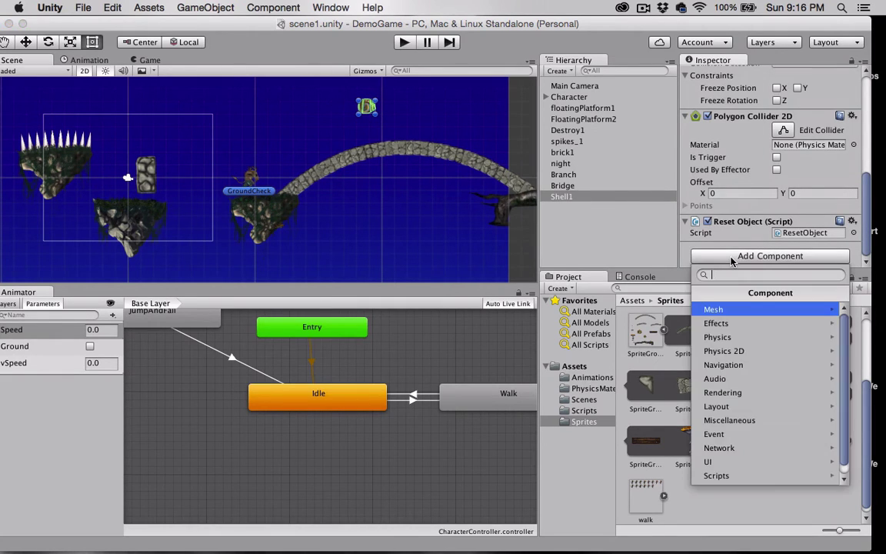
pyautogui.click(723, 353)
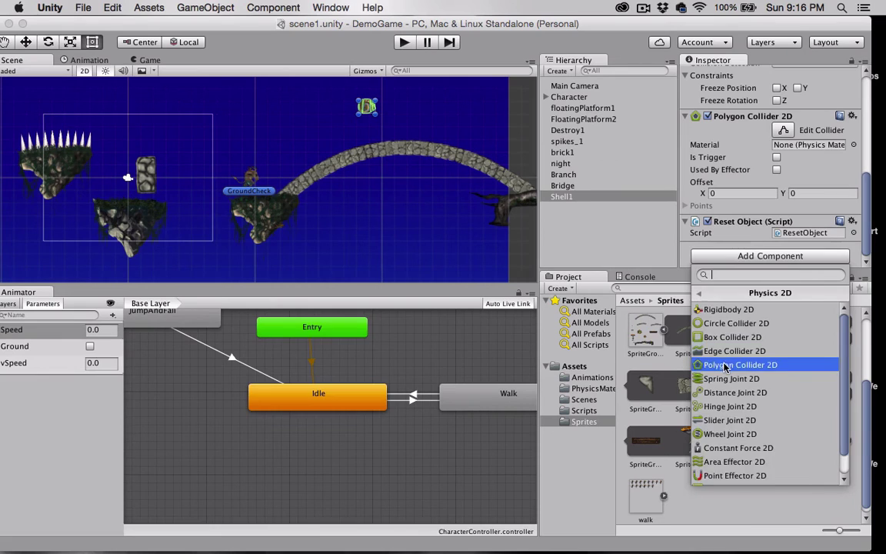
pyautogui.click(723, 365)
pyautogui.scroll(-3, 721, 244)
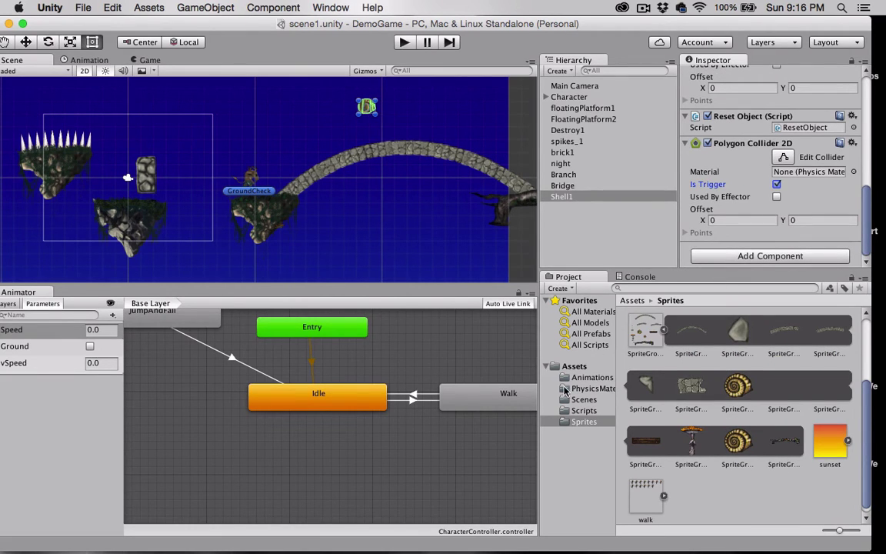
pyautogui.click(582, 410)
pyautogui.moveTo(733, 343); pyautogui.dragTo(562, 196)
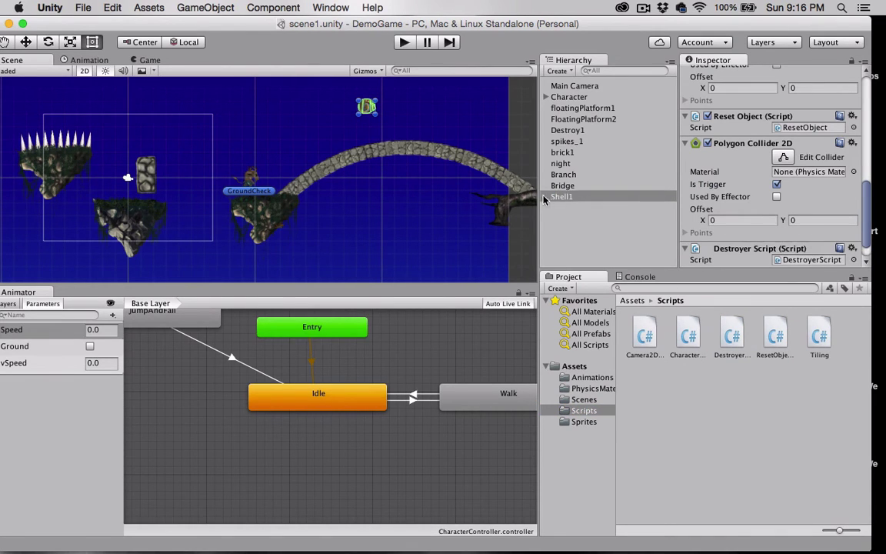
# Run a brief playtest to check how the shell meets the character on the second platform, and stop it.
pyautogui.click(402, 42)
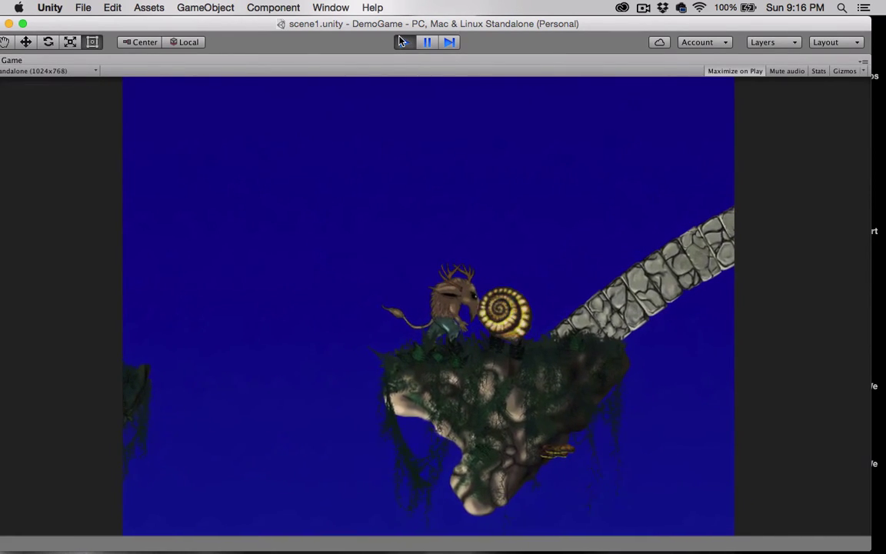
pyautogui.click(401, 41)
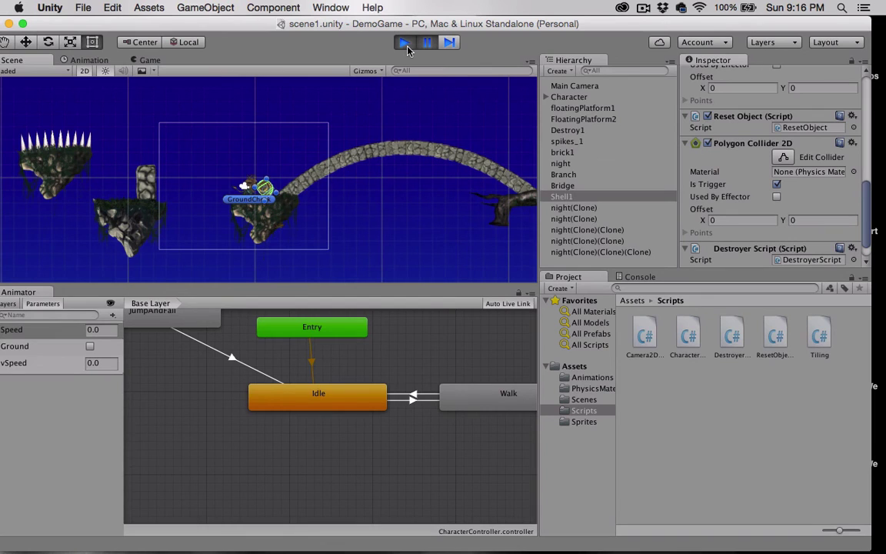
pyautogui.click(407, 45)
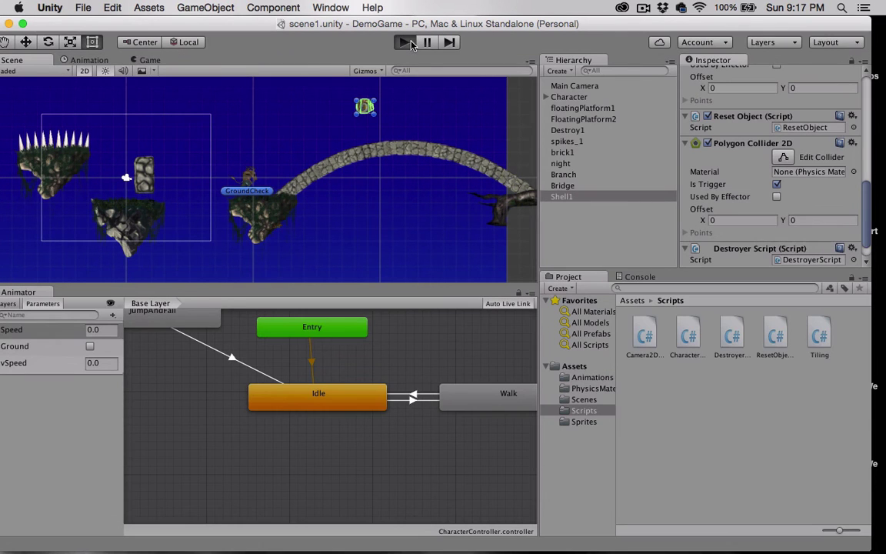
# Start another playtest and walk and jump the character up the arch towards the shell to test their contact.
pyautogui.click(408, 43)
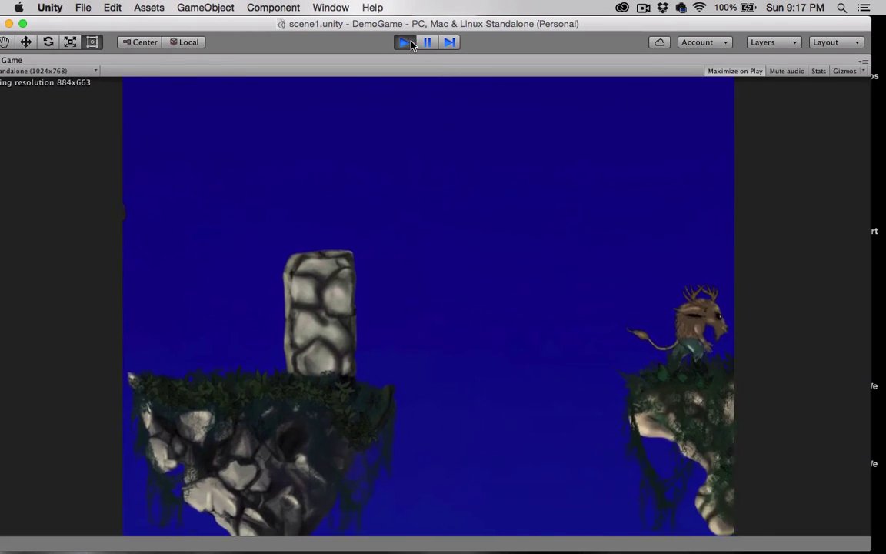
pyautogui.press('Right')
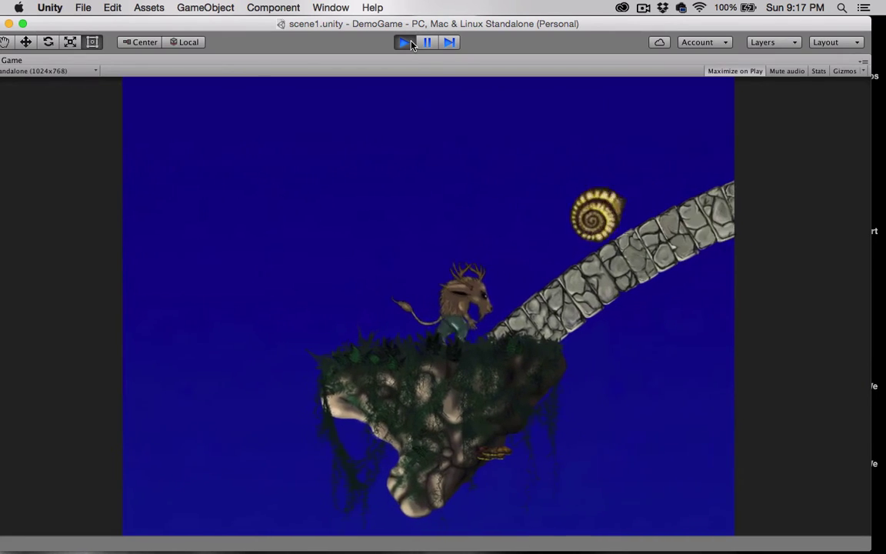
pyautogui.press('space')
pyautogui.press('Right')
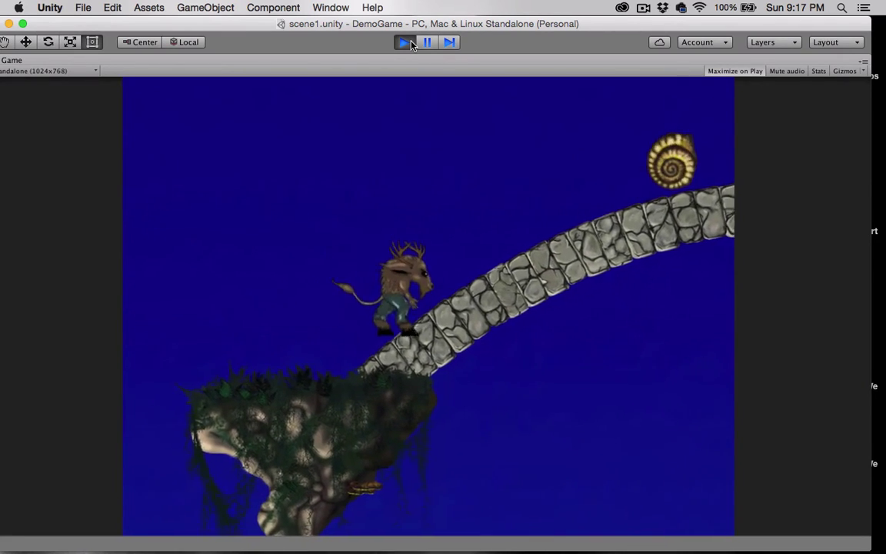
pyautogui.press('space')
pyautogui.press('Right')
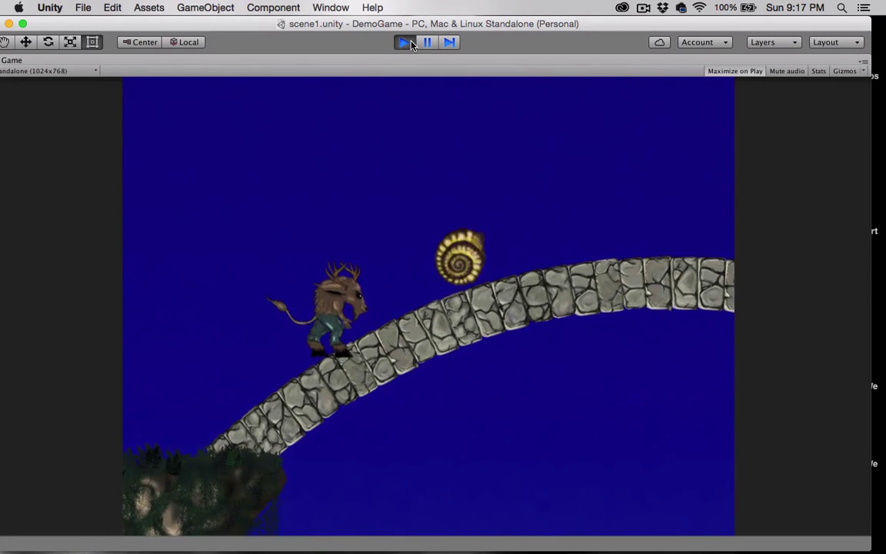
pyautogui.press('space')
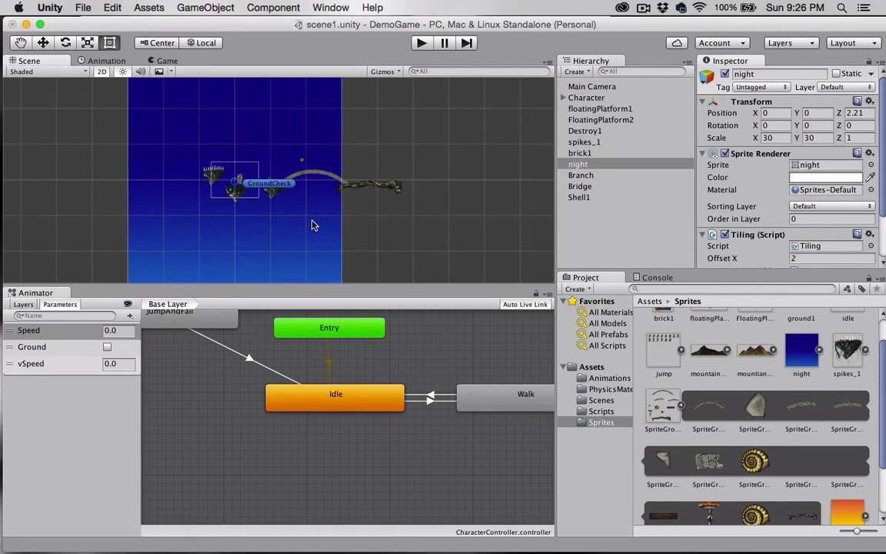
# Examine the level layout by inspecting Shell1, the night background, the Branch and the Bridge in the scene.
pyautogui.scroll(3, 312, 225)
pyautogui.click(315, 150)
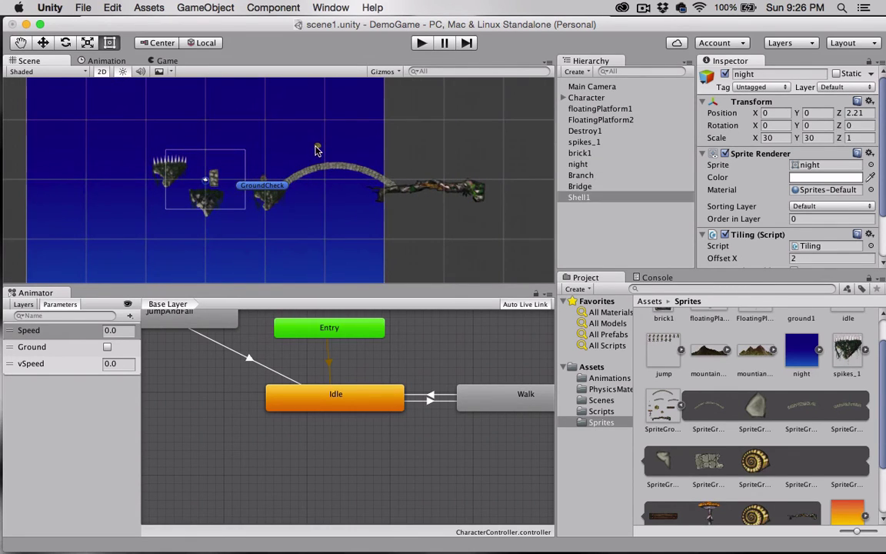
pyautogui.scroll(2, 316, 149)
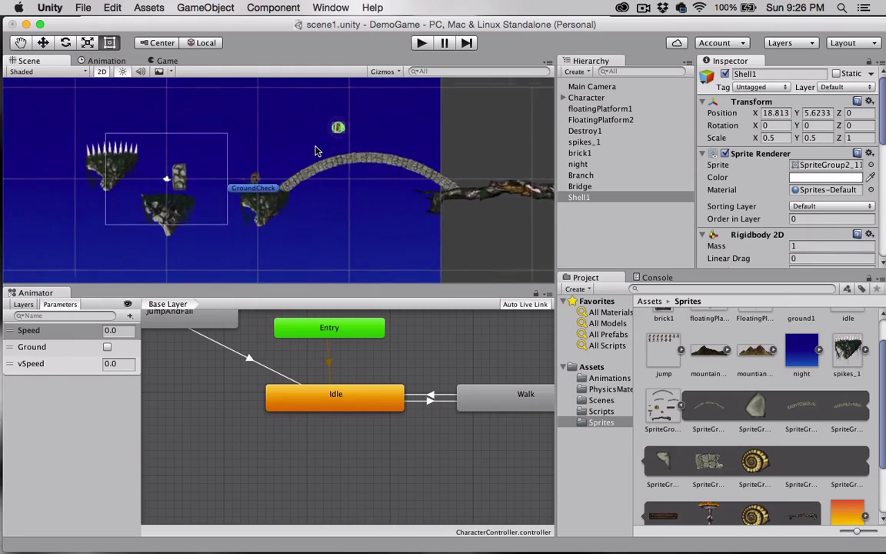
pyautogui.click(256, 209)
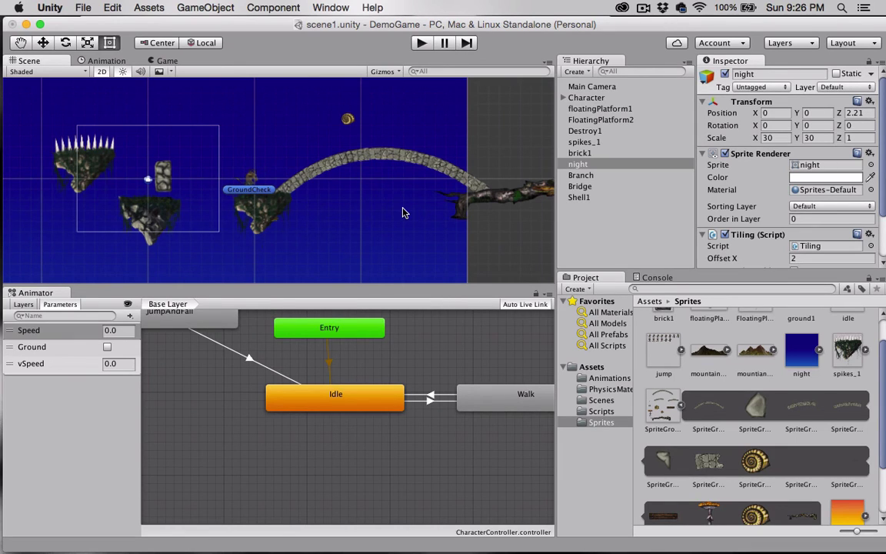
pyautogui.scroll(-3, 406, 213)
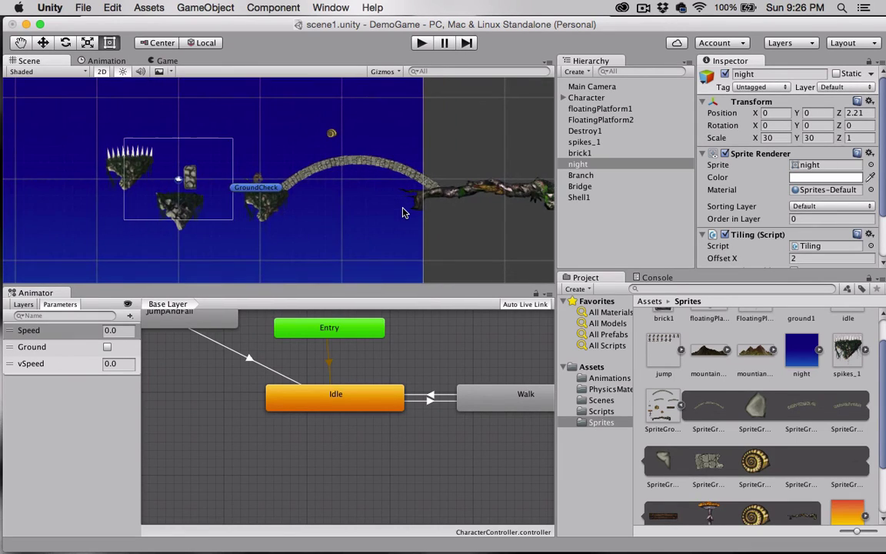
pyautogui.click(482, 191)
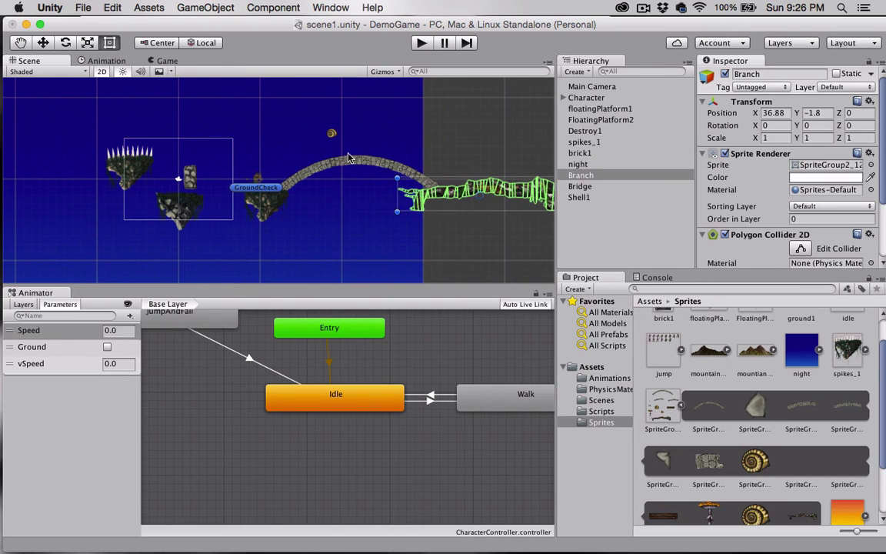
pyautogui.scroll(-2, 269, 204)
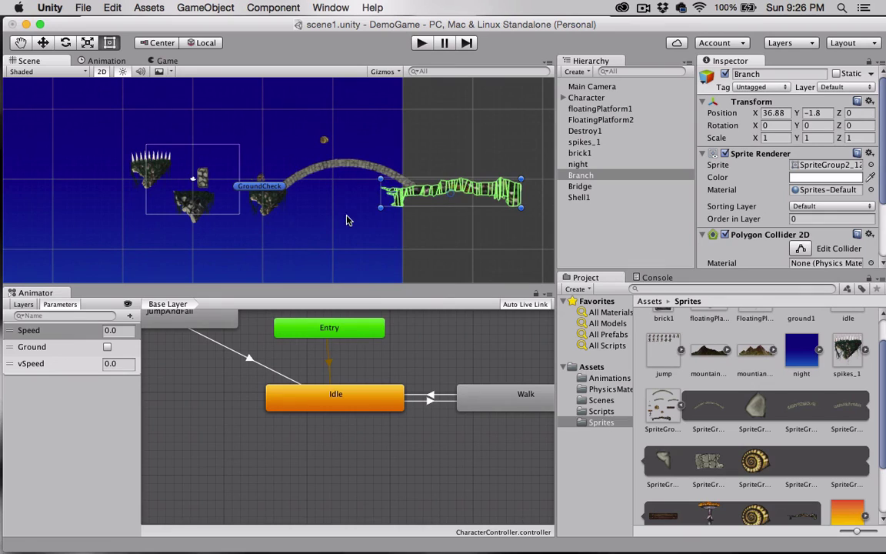
pyautogui.click(313, 193)
pyautogui.click(323, 142)
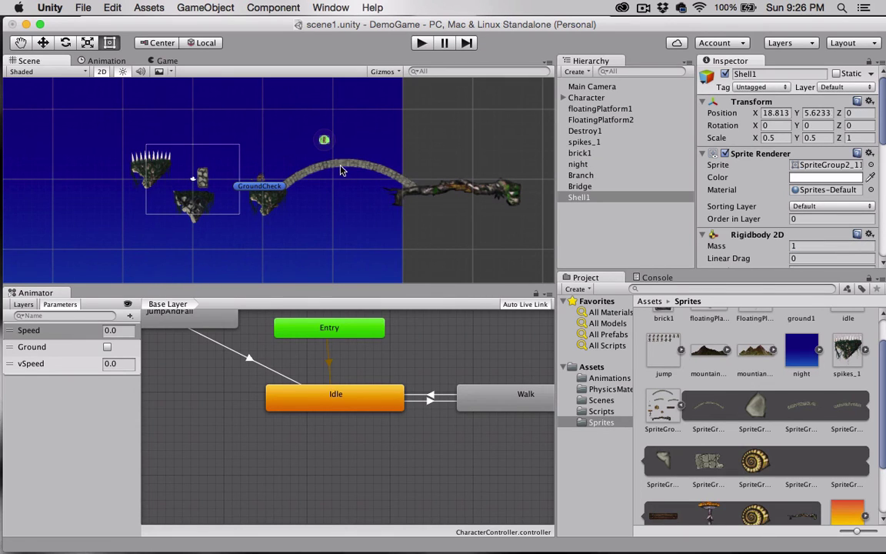
pyautogui.click(309, 153)
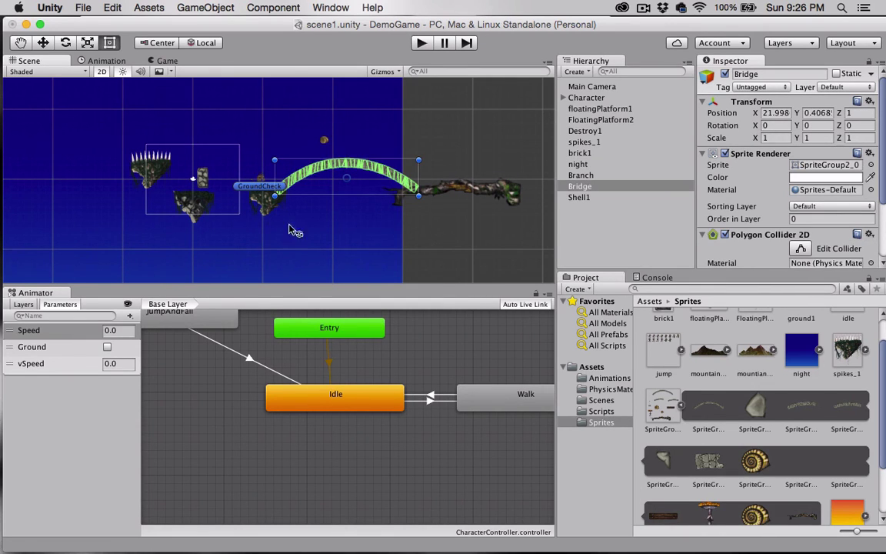
pyautogui.click(302, 248)
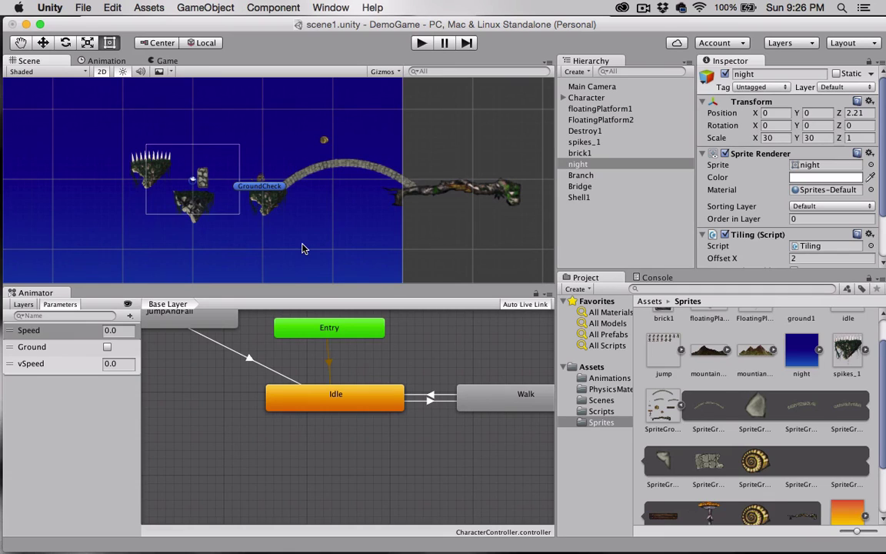